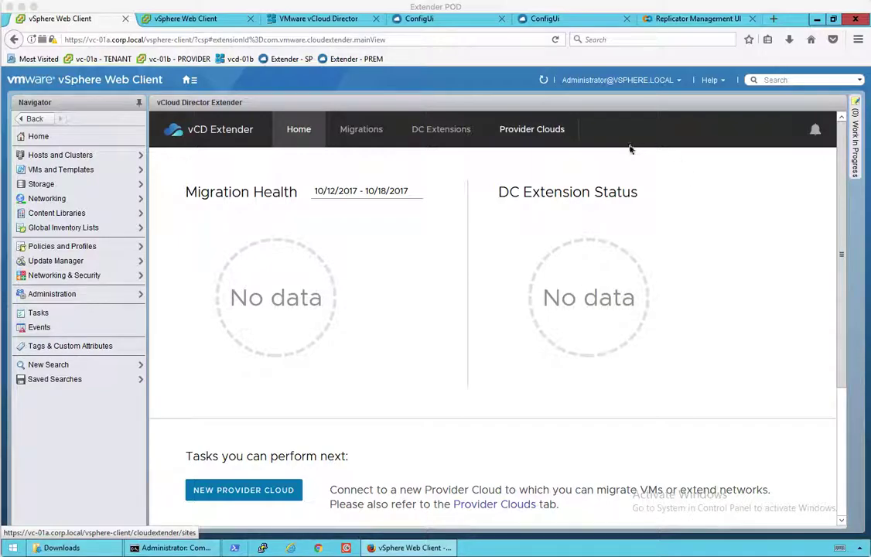
click(531, 132)
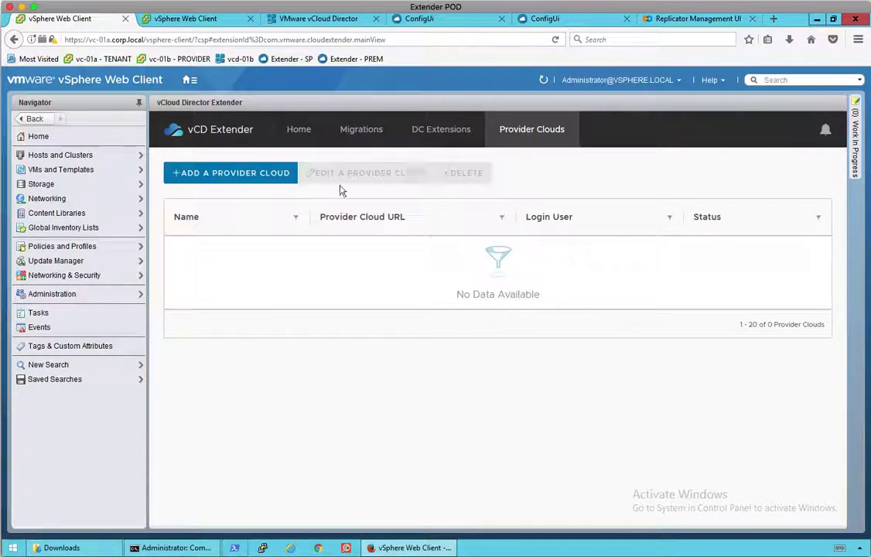
click(210, 175)
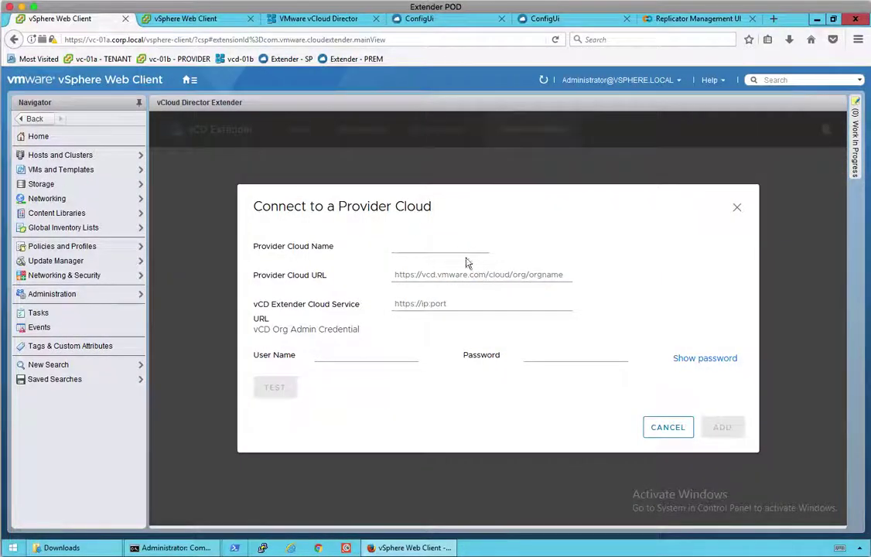
click(432, 247)
text(acme)
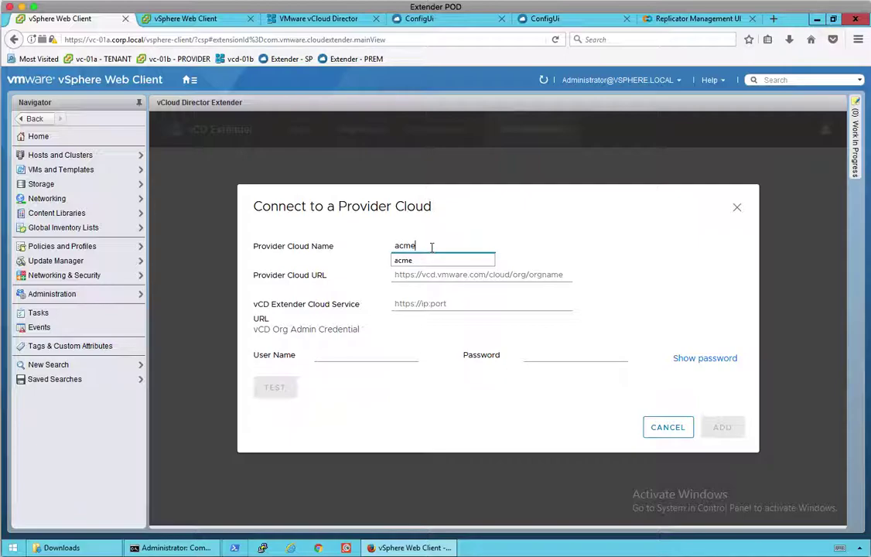
key(Tab)
text(https://)
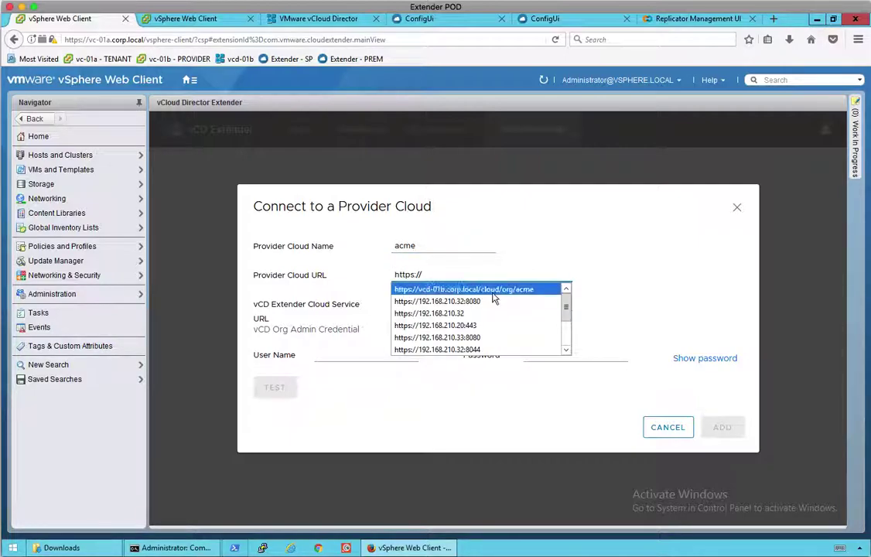
click(501, 290)
drag(392, 277, 557, 275)
click(457, 303)
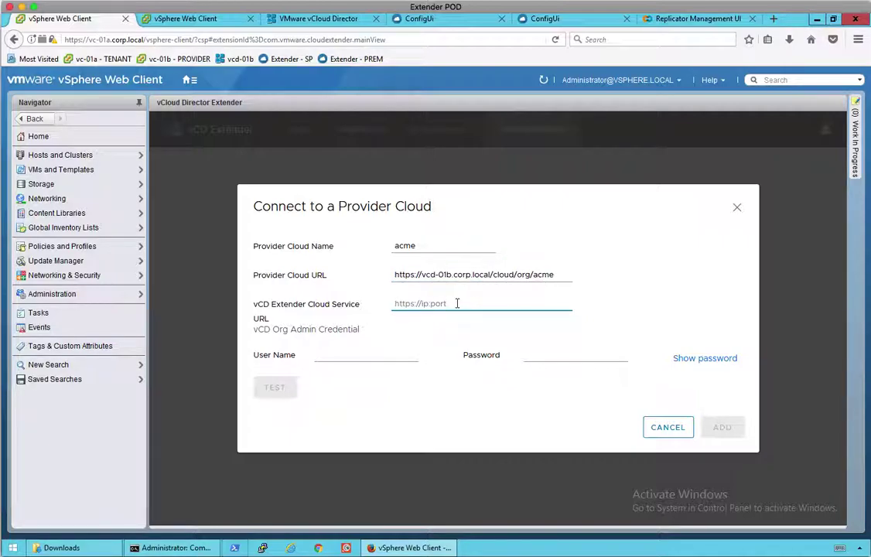
text(https://extender-mgr.corp.local)
key(Tab)
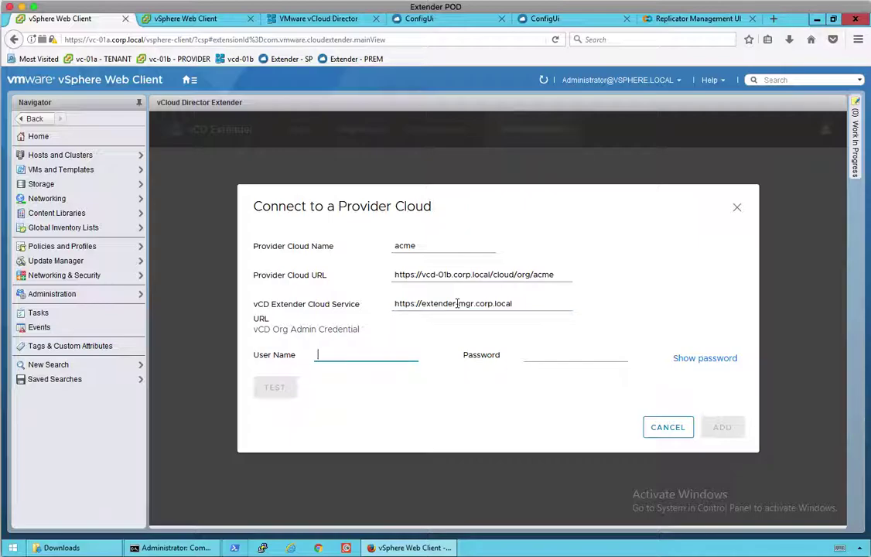
text(acmeadmin)
key(Tab)
text(VM)
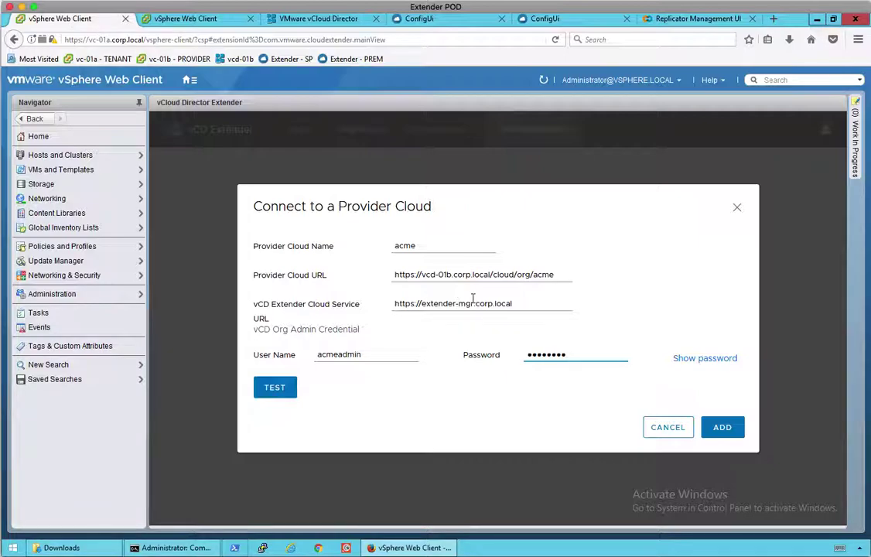
click(273, 387)
click(723, 429)
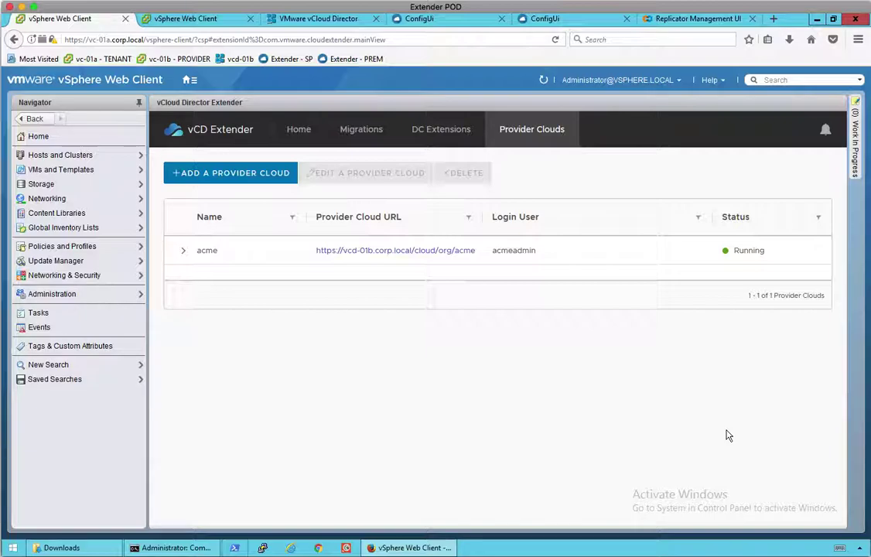
Expand acme to view its ACME_PAYG vDC resources, then show the Migrations list.
click(183, 250)
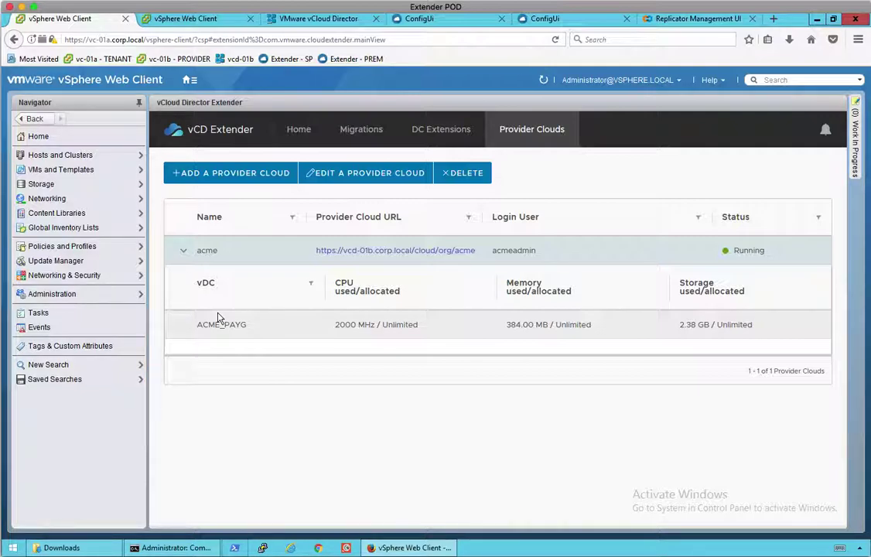
click(358, 132)
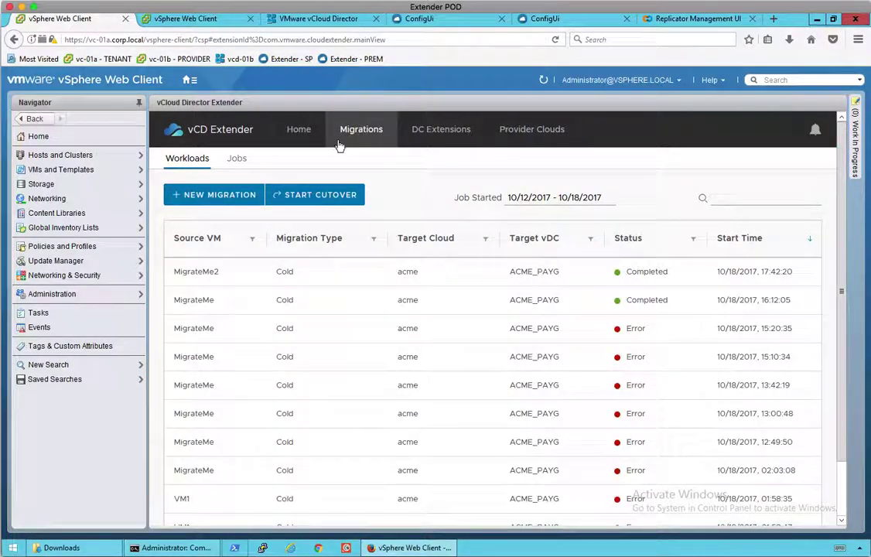
Begin a cold migration with only MigrateMe2 from Site-A's vm folder selected, leaving onprem-rep1 unselected.
click(209, 196)
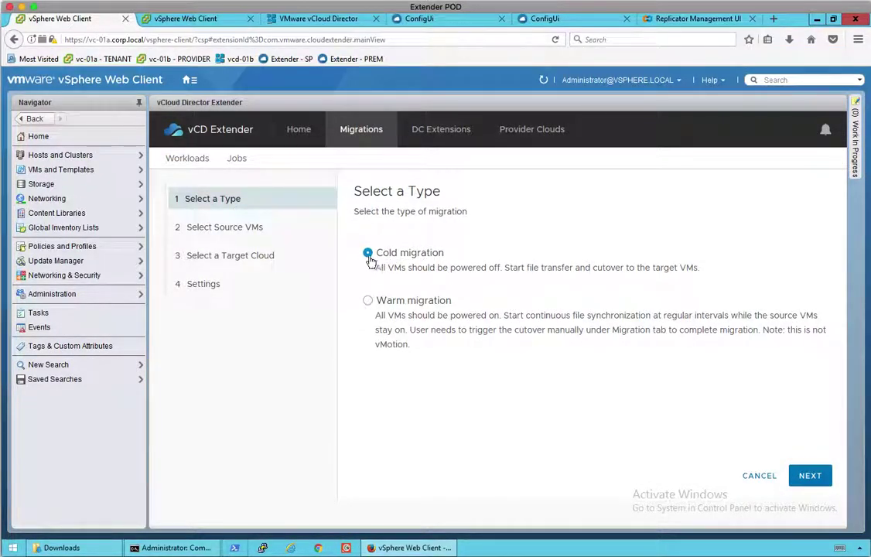
click(811, 477)
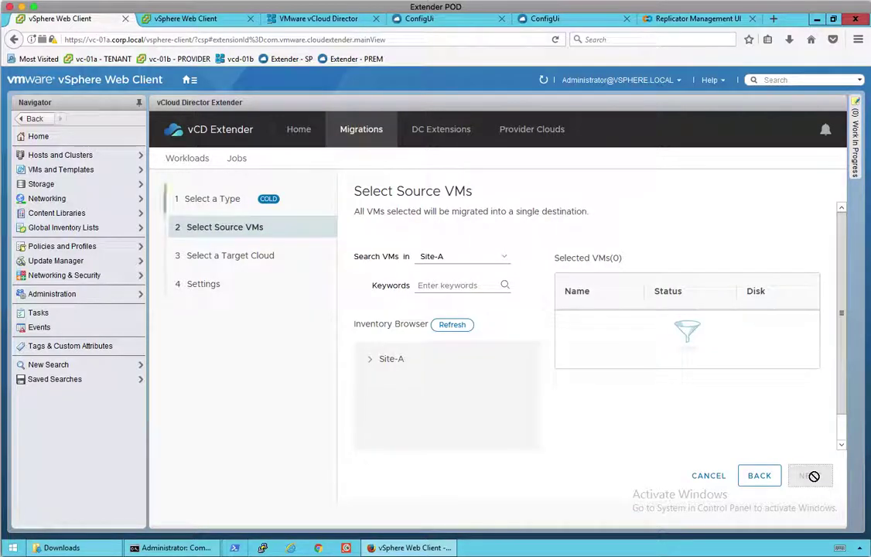
click(373, 361)
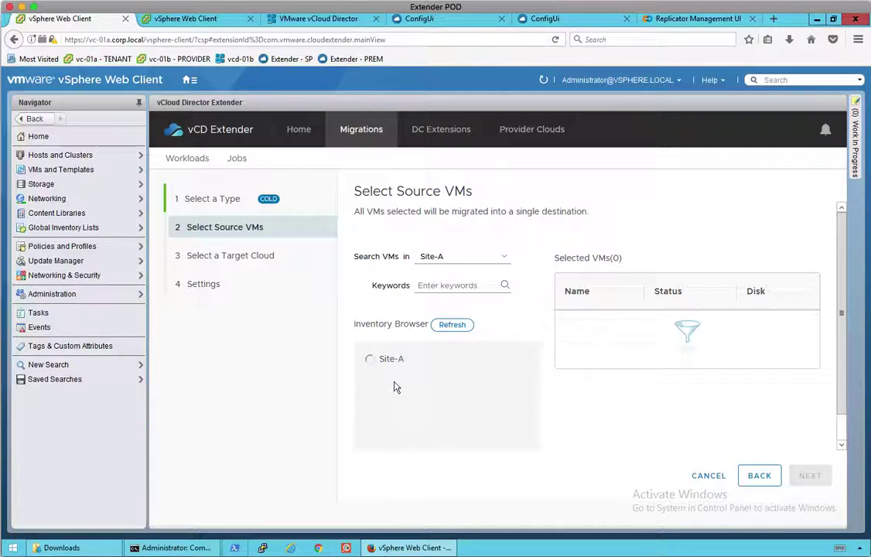
click(380, 378)
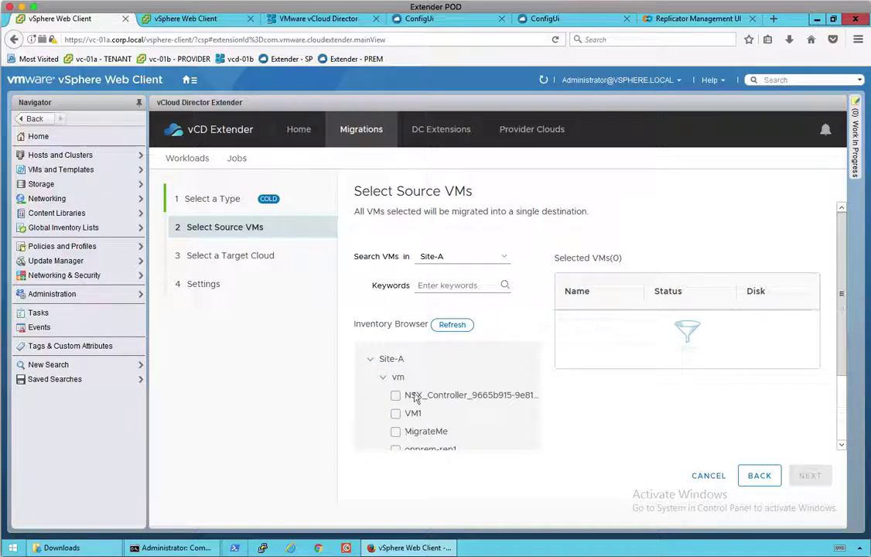
click(395, 455)
scroll(564, 324, down, 1)
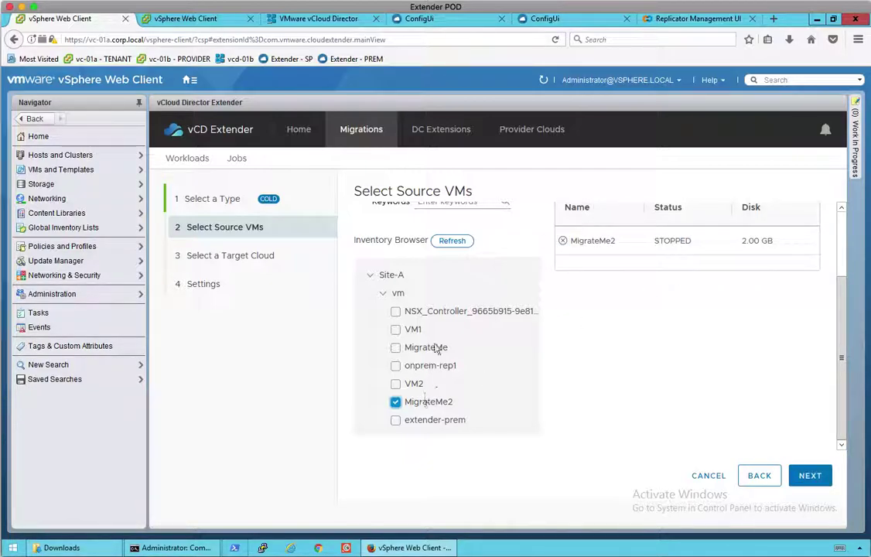
click(395, 366)
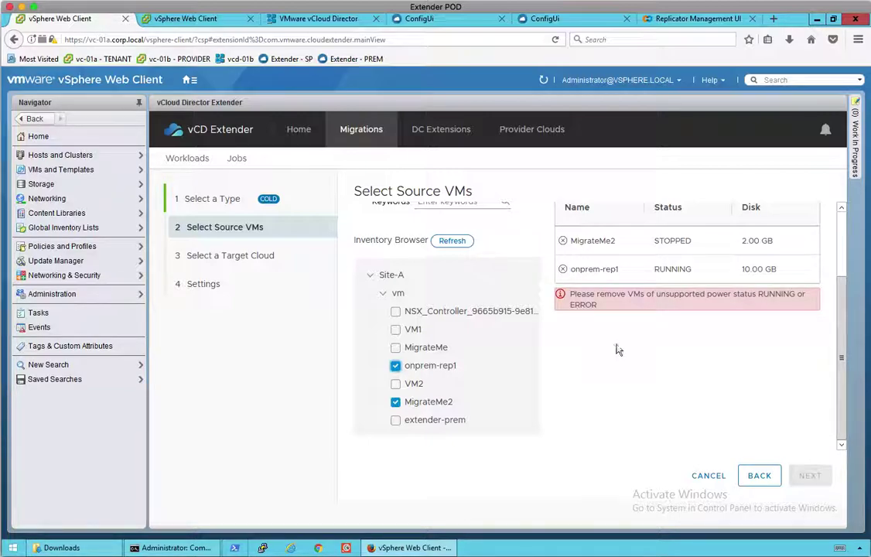
click(395, 366)
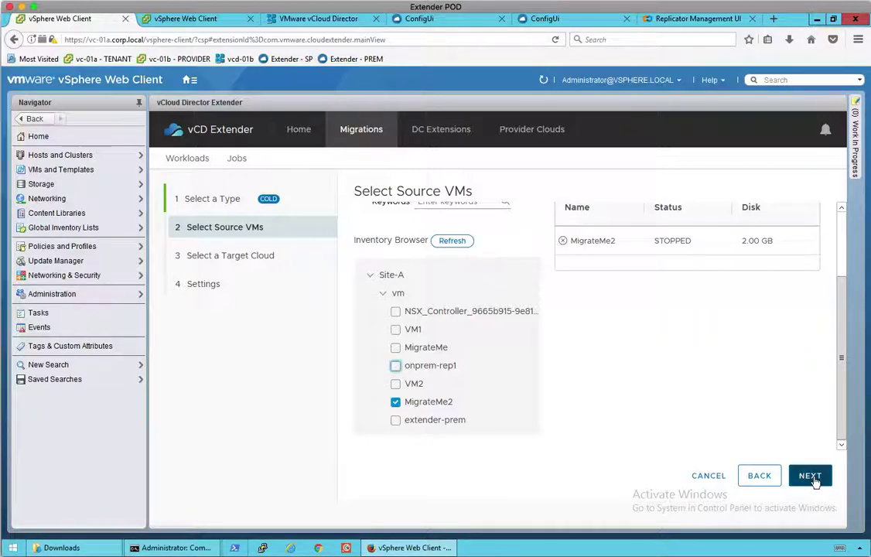
Target acme's ACME_PAYG vDC with the Capacity storage profile and 172.16.1.0 network.
click(814, 480)
click(454, 257)
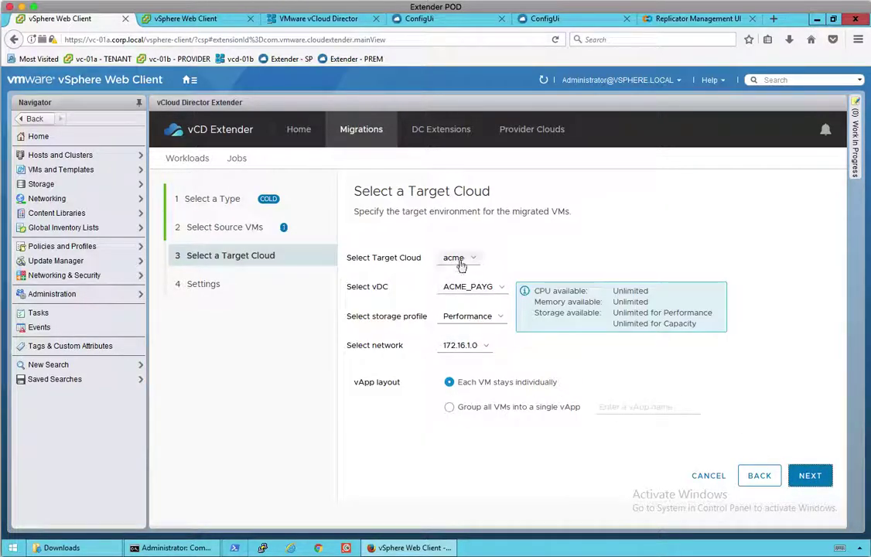
click(398, 257)
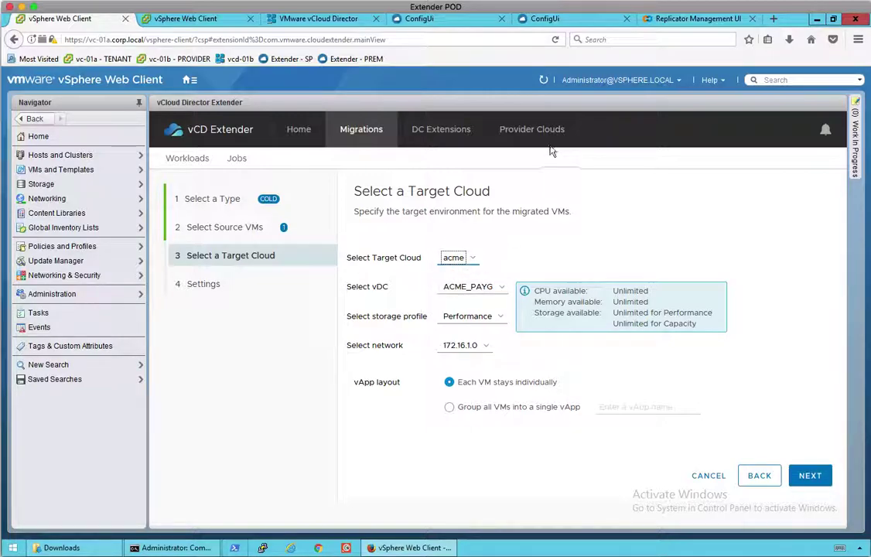
click(470, 286)
click(386, 292)
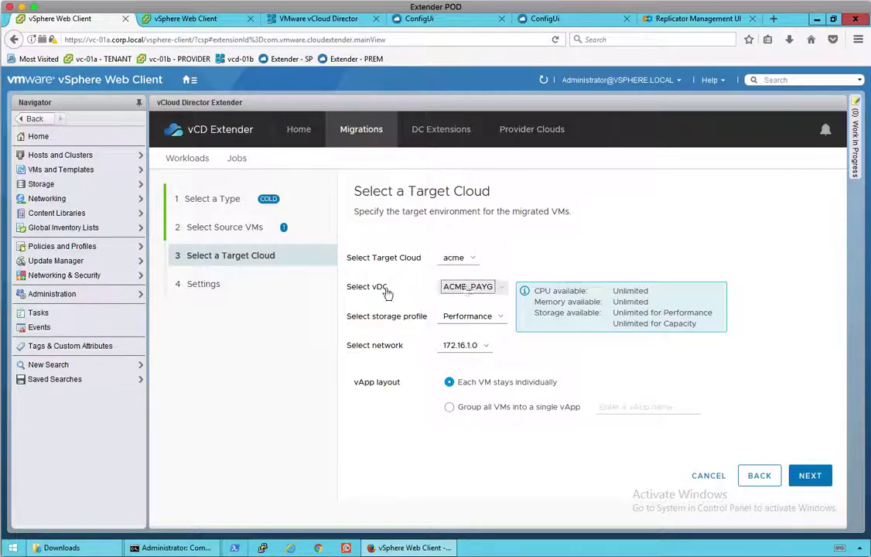
click(484, 317)
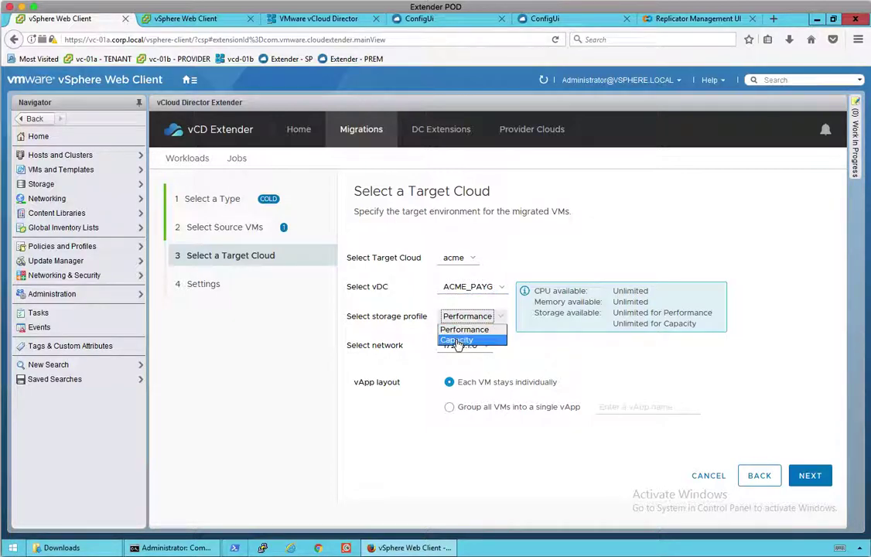
click(466, 341)
click(456, 347)
click(464, 368)
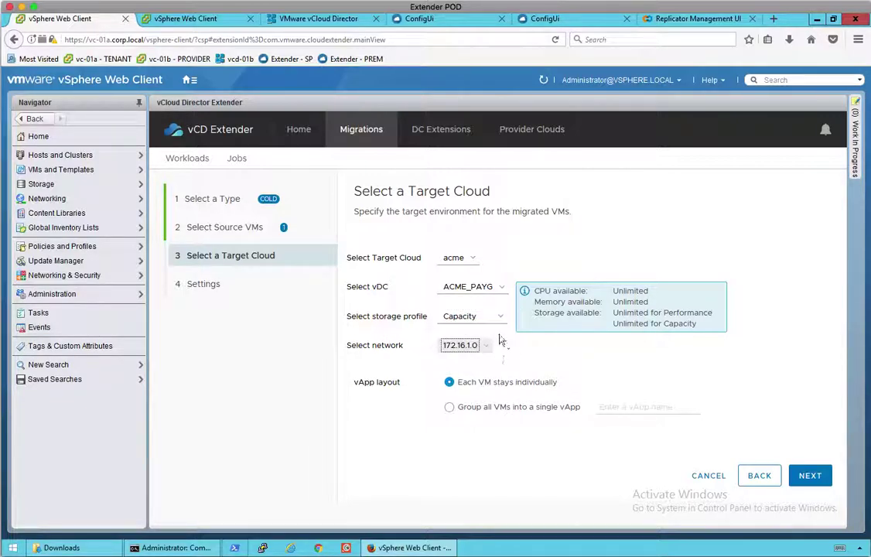
click(811, 475)
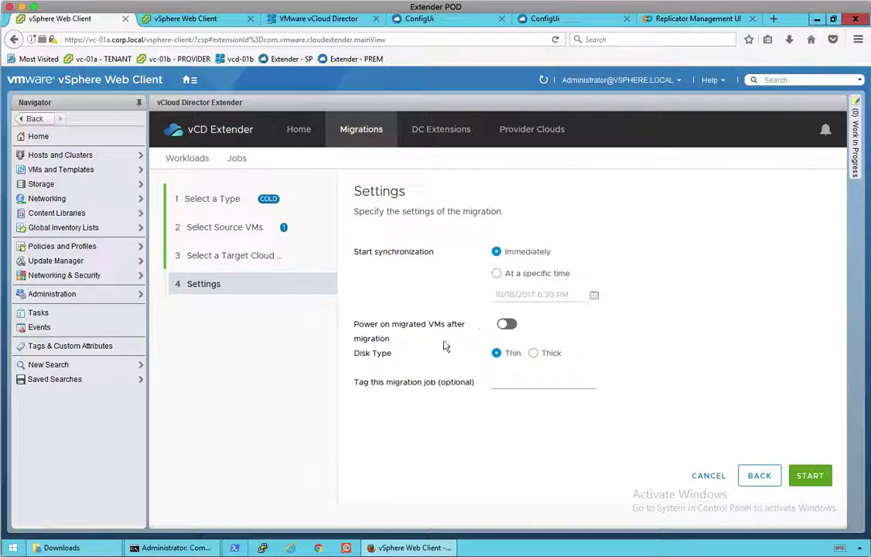
Enable power-on after migration, enter a job tag, and finish the wizard.
click(507, 325)
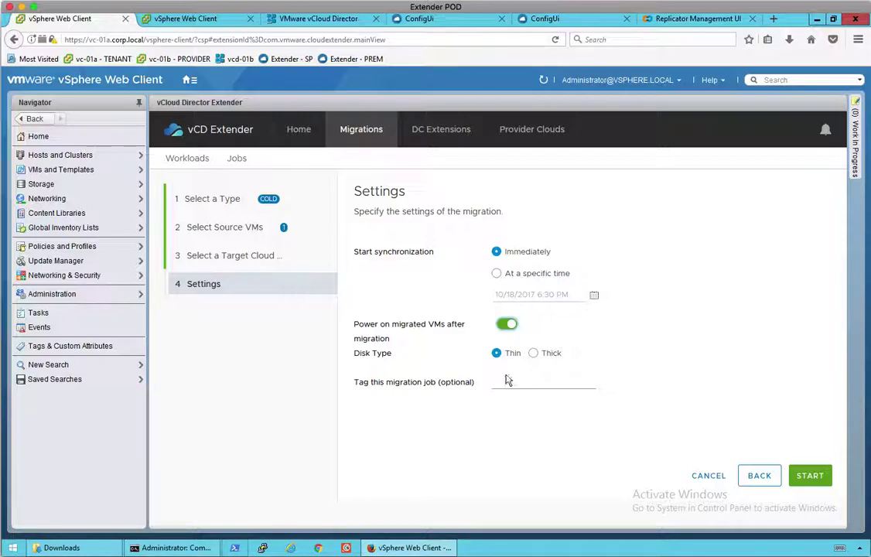
click(566, 383)
text(Daniel-Migration)
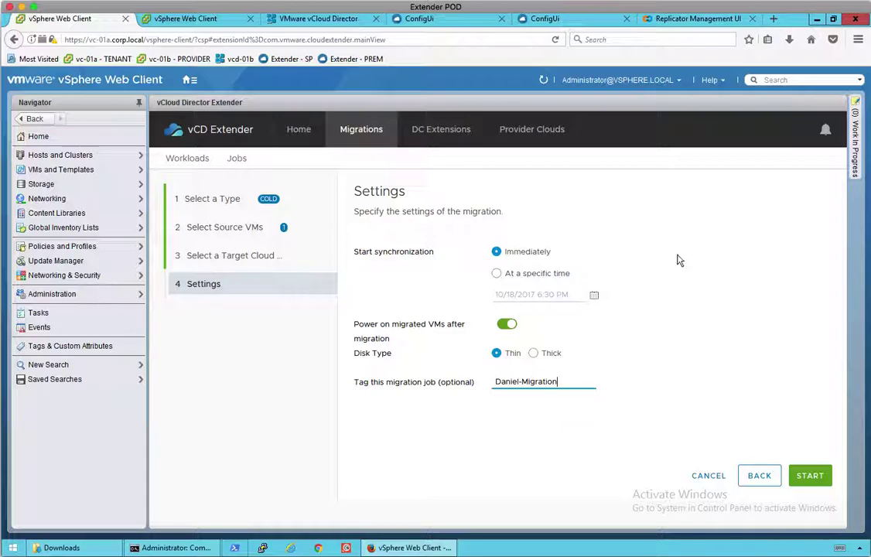
click(809, 476)
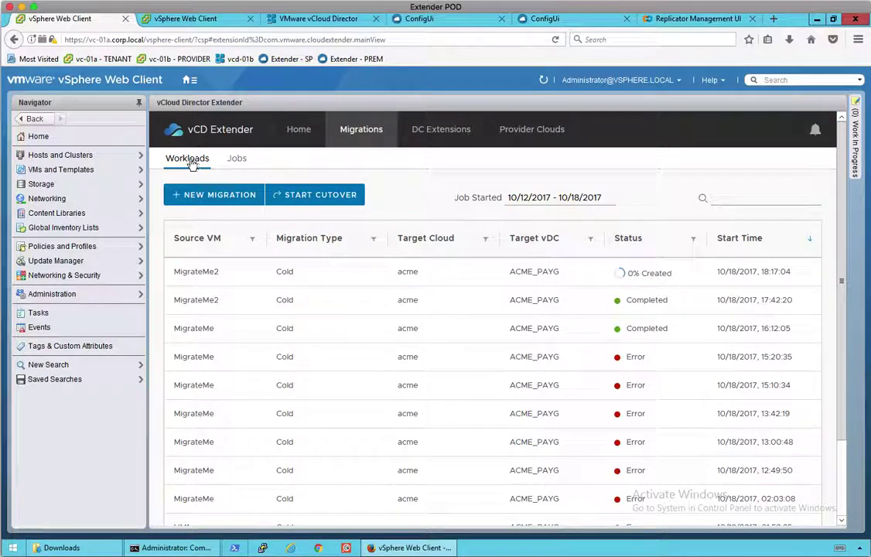
Show the Jobs list and expand the newest job, showing MigrateMe2 at 0% Created.
click(236, 159)
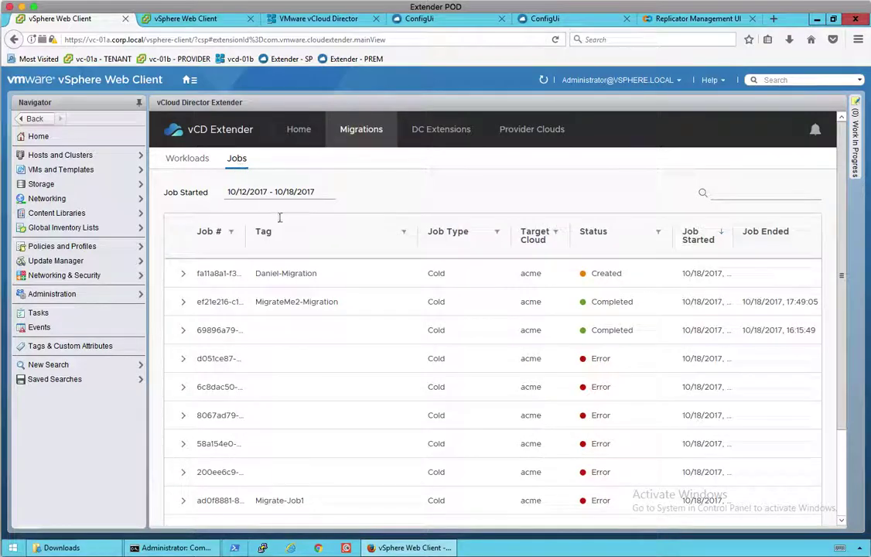
click(183, 275)
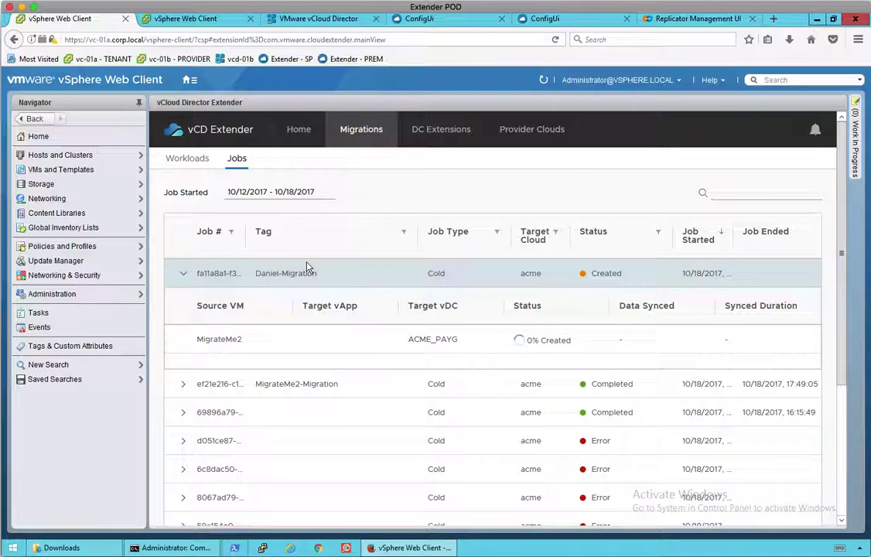
On vc-01b, refresh and review MigrateMe2's reconfigure and delete tasks, then view the vc-01b.corp.local Summary.
click(204, 23)
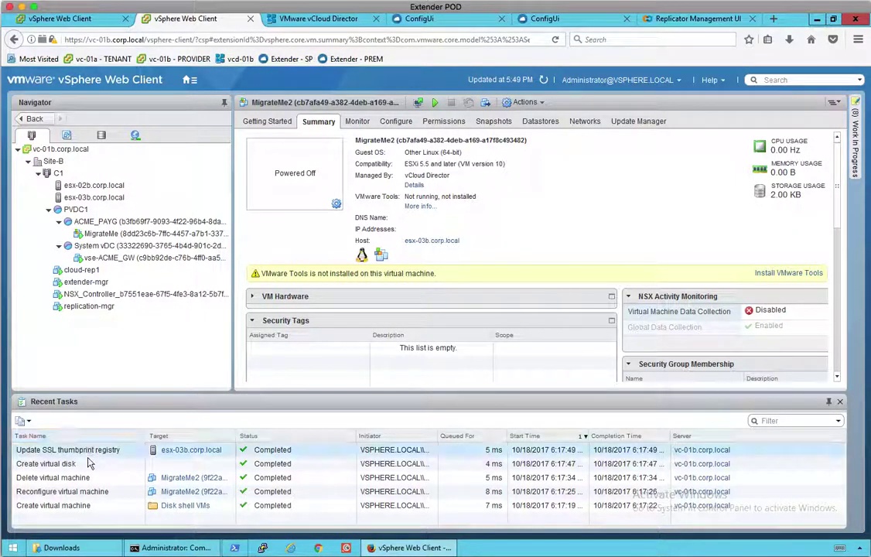
click(83, 492)
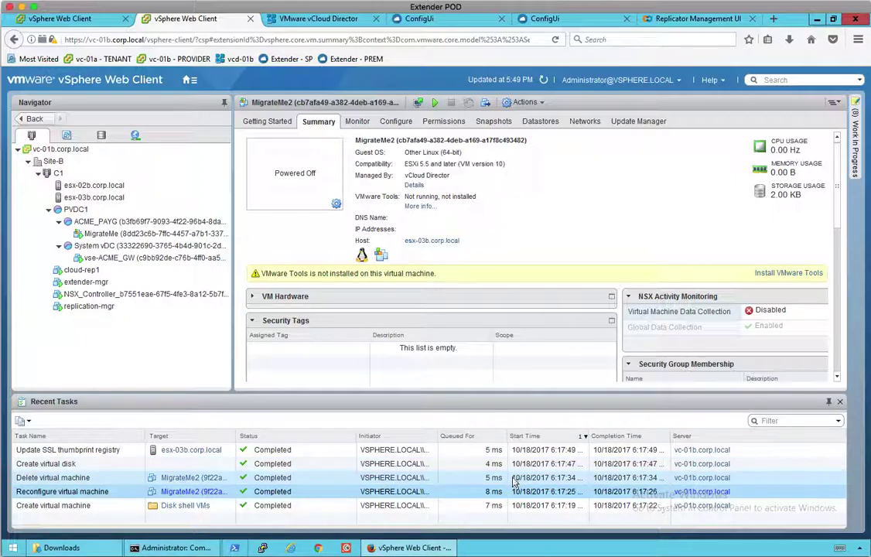
click(541, 80)
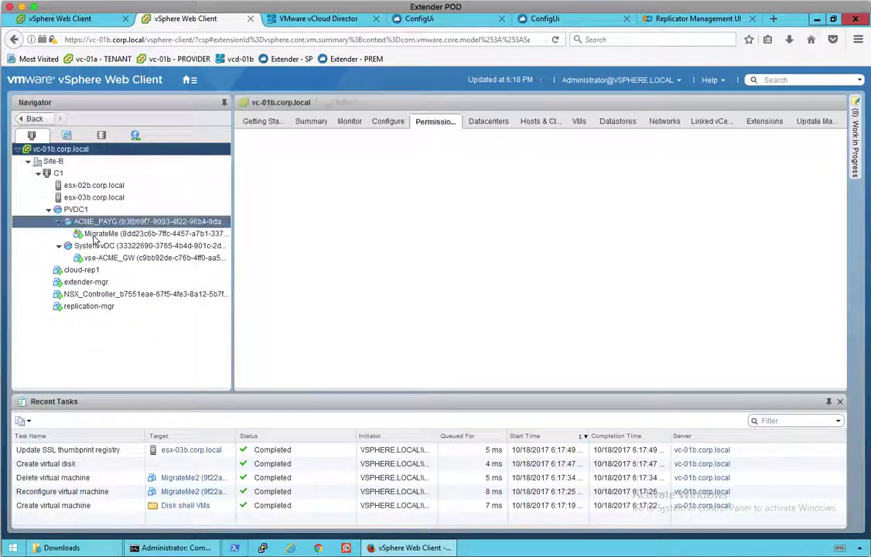
click(315, 495)
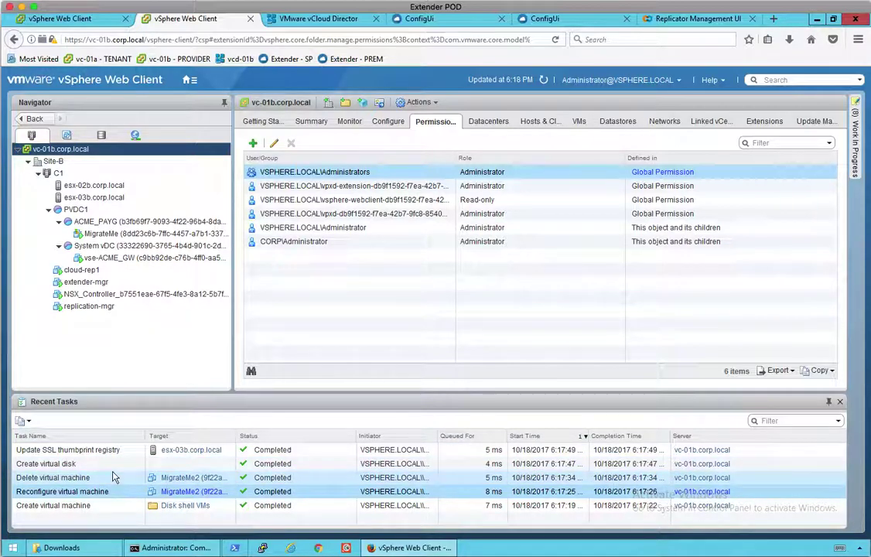
click(108, 478)
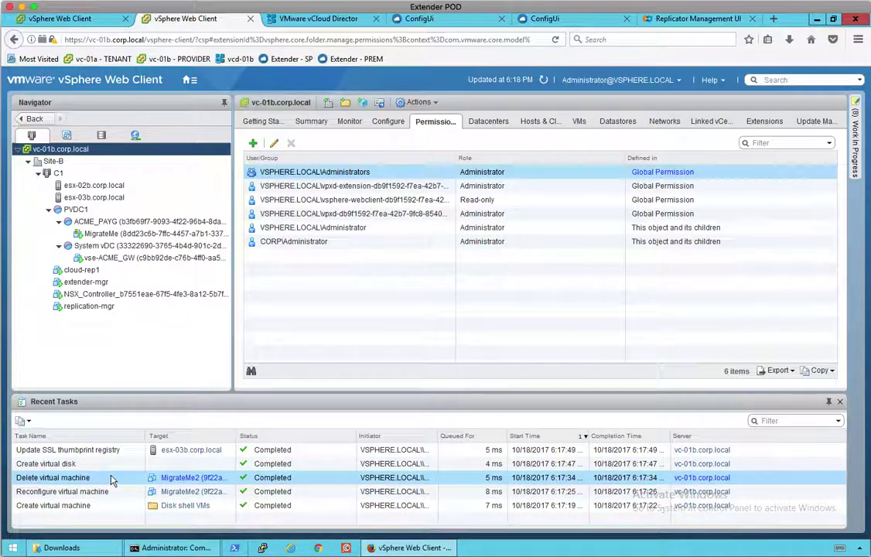
click(299, 122)
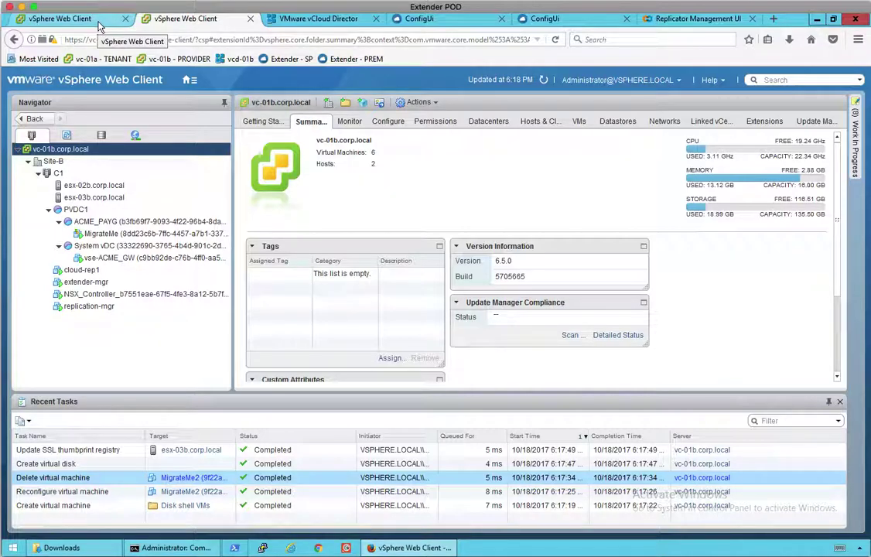
Return to the tenant jobs and check MigrateMe2's status, now 14% Syncing.
click(98, 24)
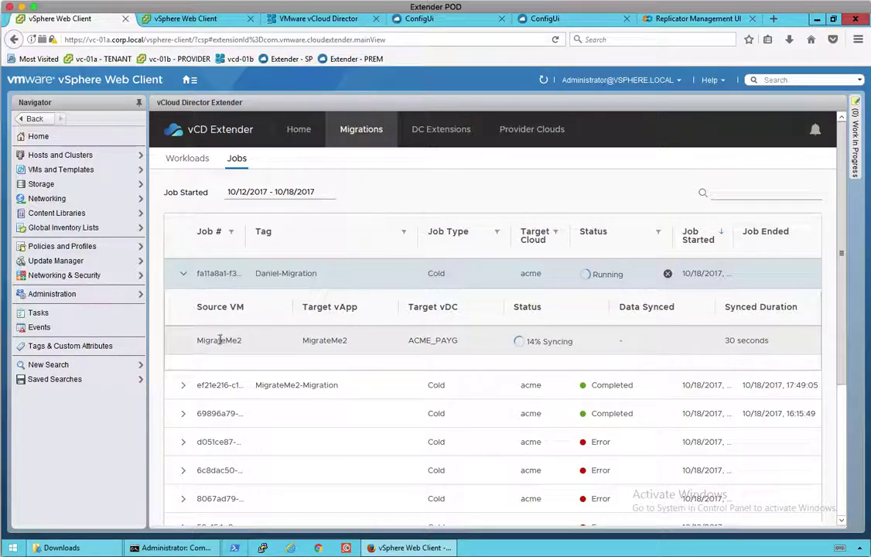
mouse_move(515, 344)
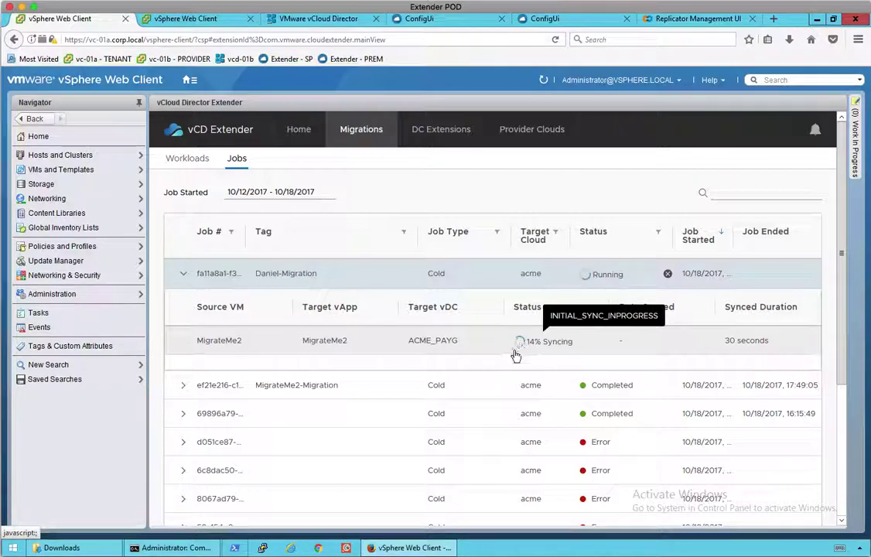
Review the replicator's single incoming replication and its Replication and Manager IDs, then return to the jobs.
click(688, 21)
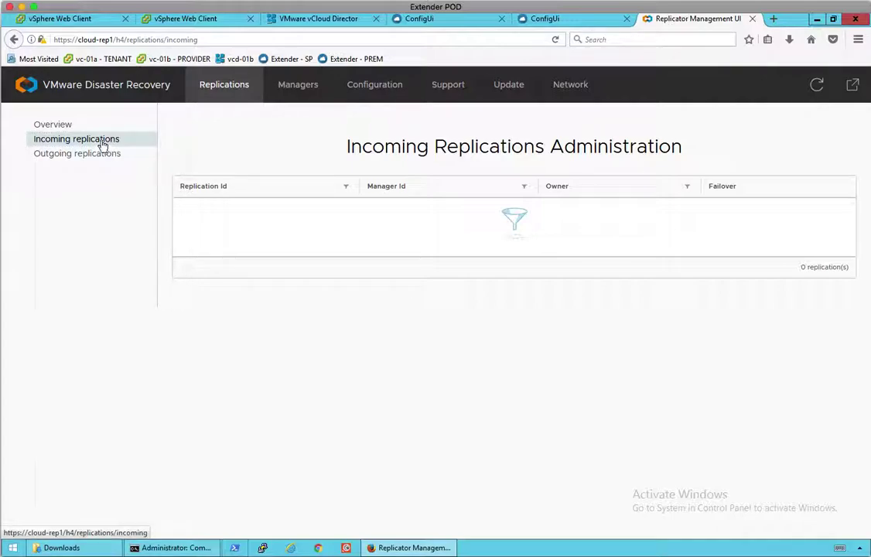
click(54, 124)
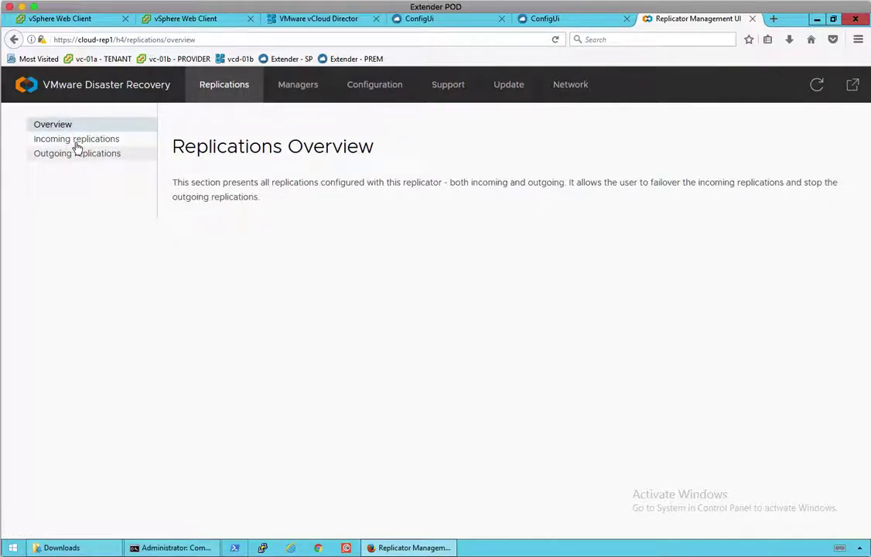
click(79, 140)
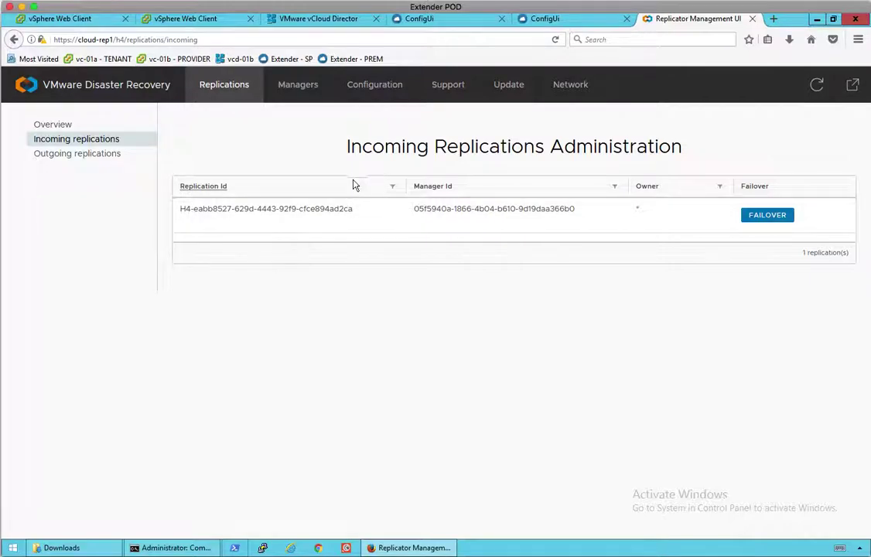
drag(349, 146, 671, 146)
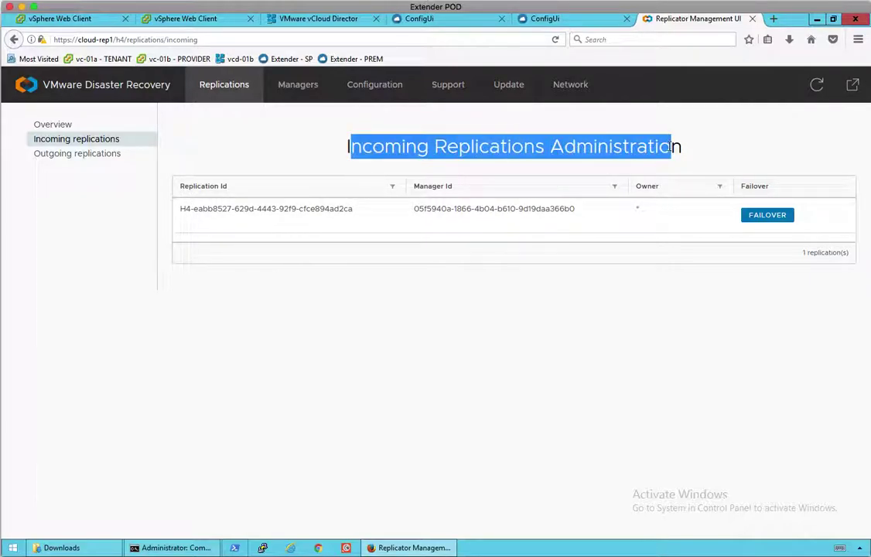
click(365, 198)
drag(181, 211, 341, 209)
drag(415, 209, 559, 208)
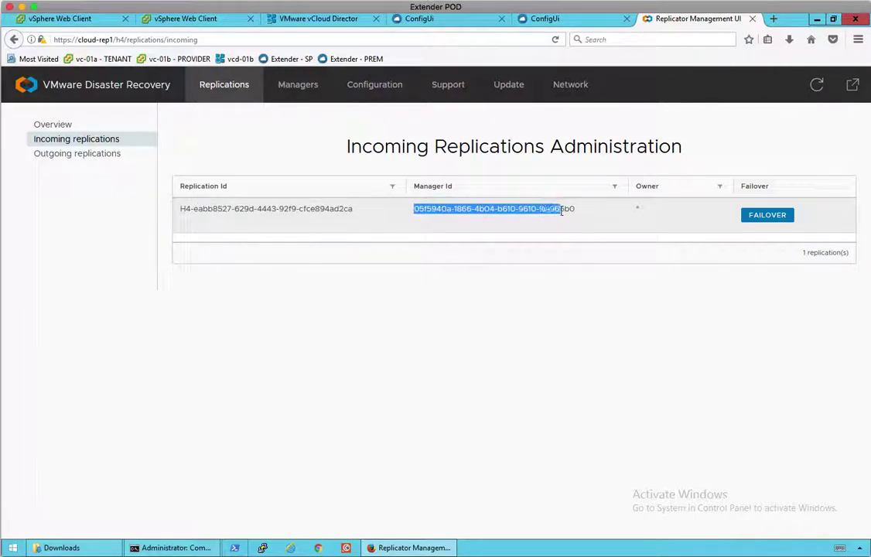
click(523, 288)
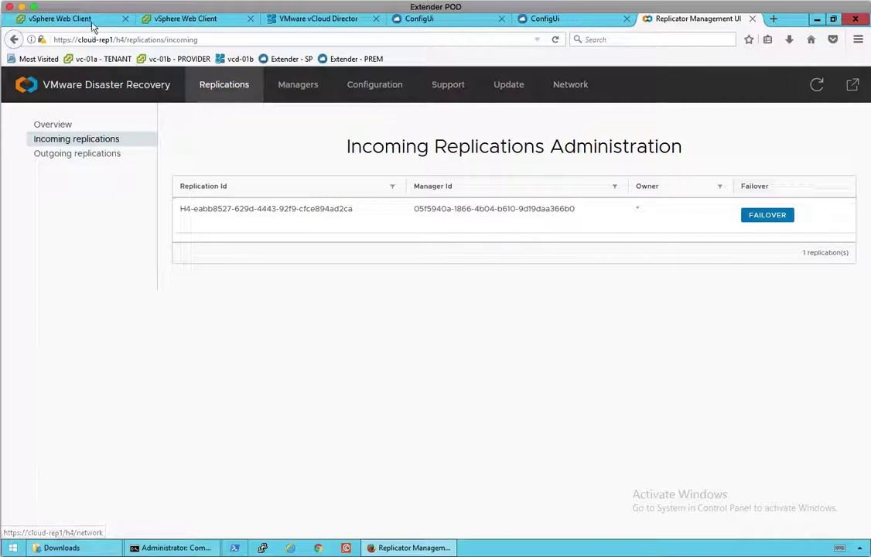
click(90, 21)
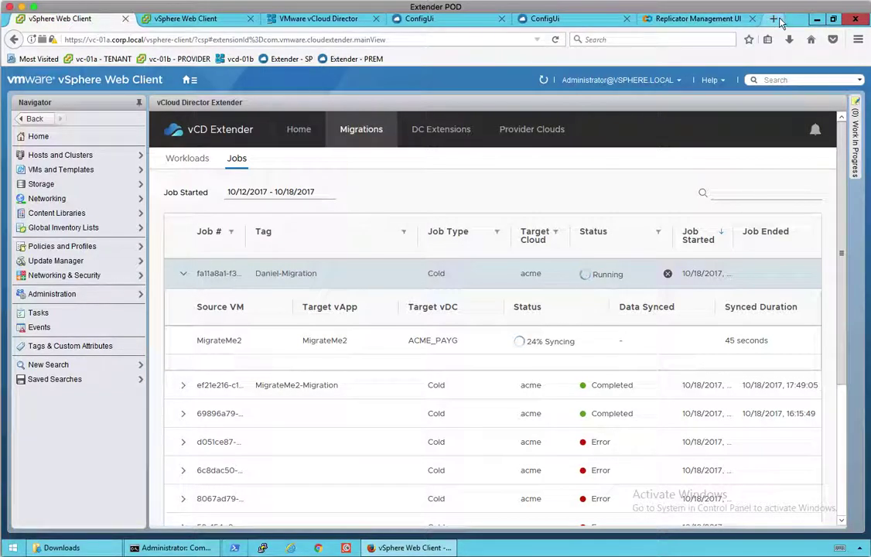
click(774, 19)
Load onprem-rep1 and accept its self-signed certificate exception.
text(onprem-rep1/)
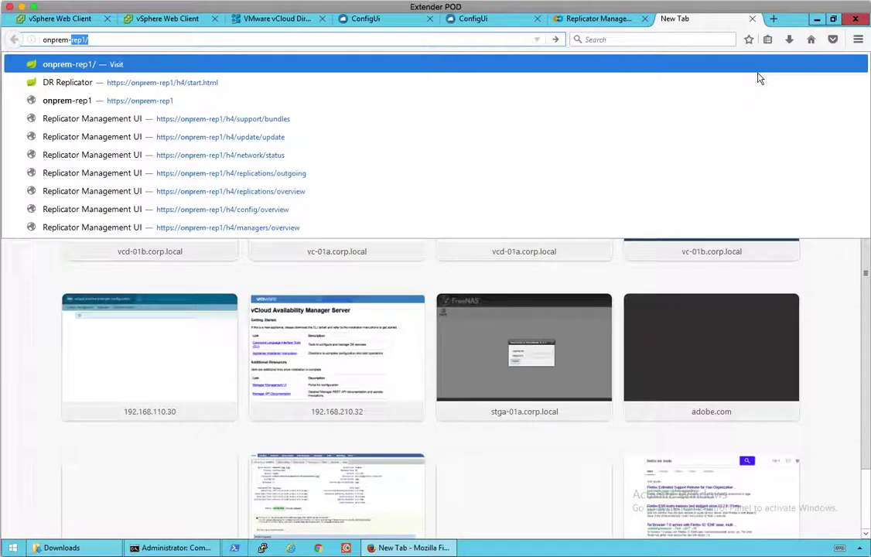
key(Return)
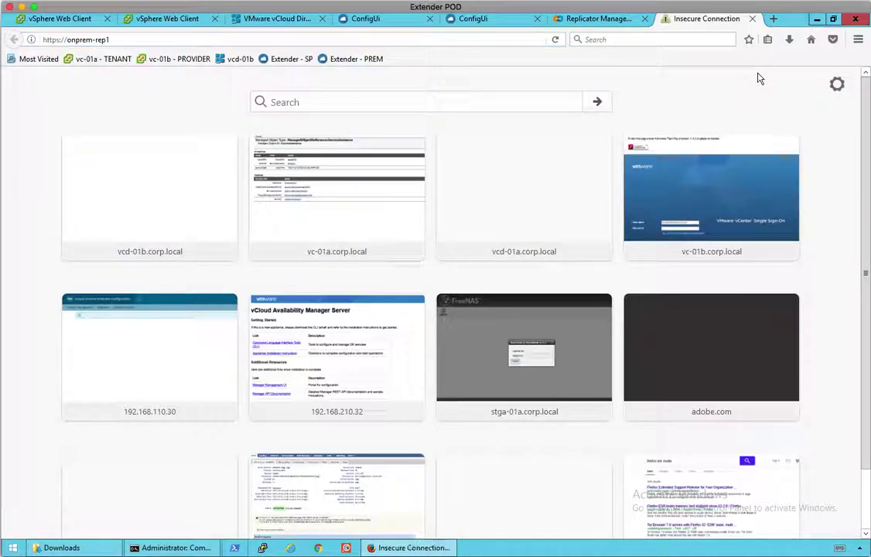
click(606, 345)
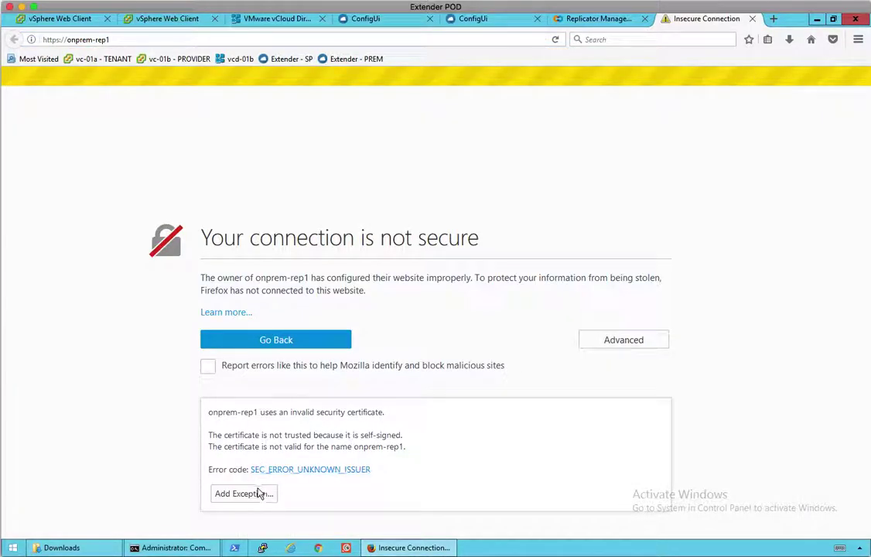
click(258, 491)
click(467, 405)
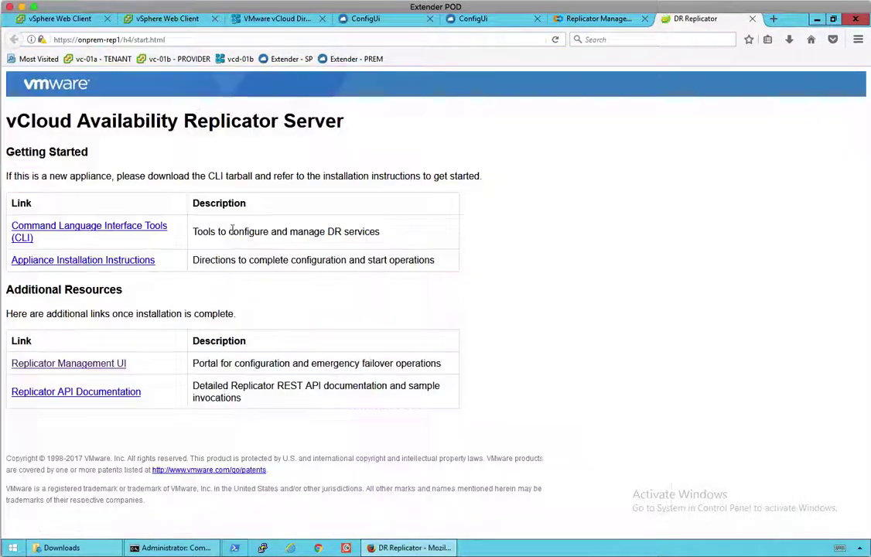
Sign in to the Replicator Management UI with the account password.
click(77, 363)
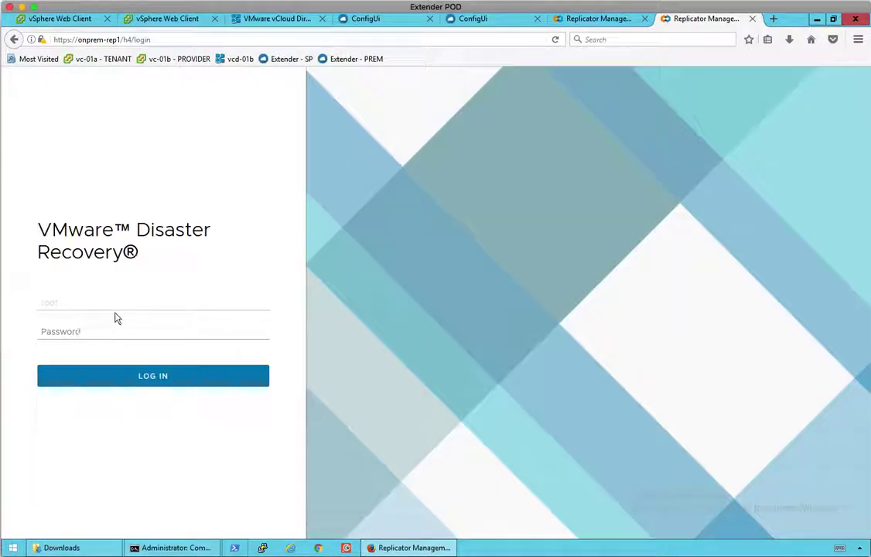
click(82, 333)
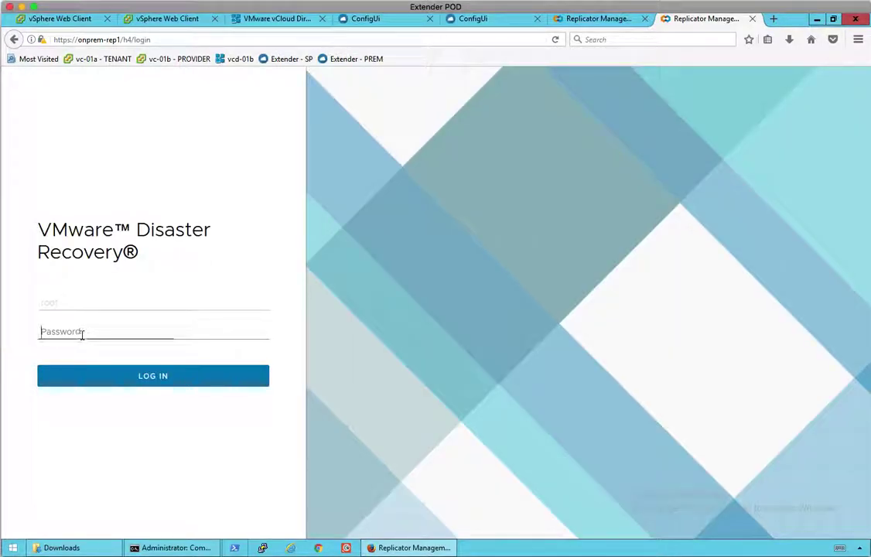
text(VM)
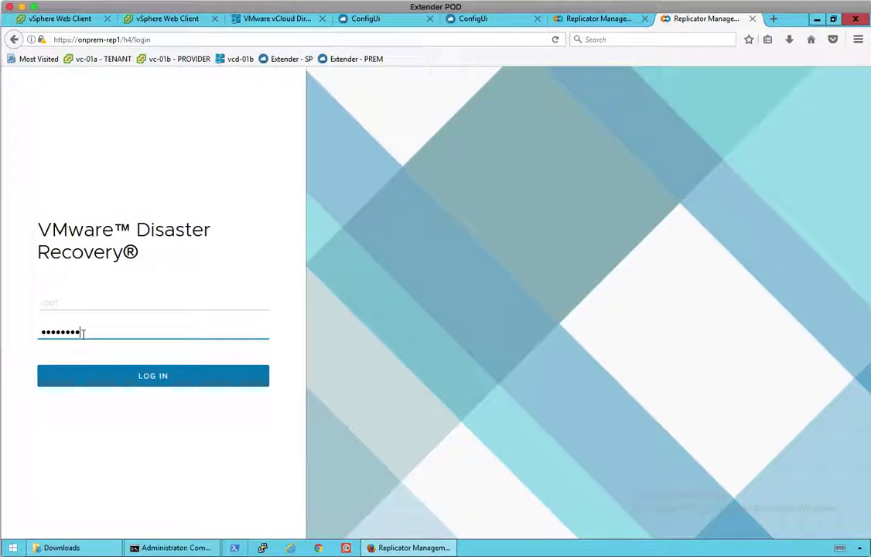
key(Return)
Dismiss the password prompt, select the single outgoing replication's ID, then return to the MigrateMe2 jobs list.
click(374, 91)
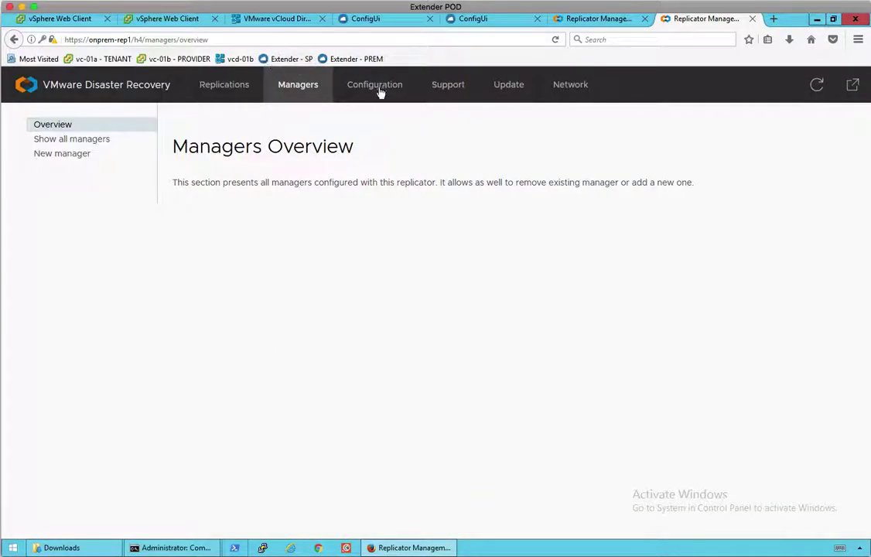
click(236, 89)
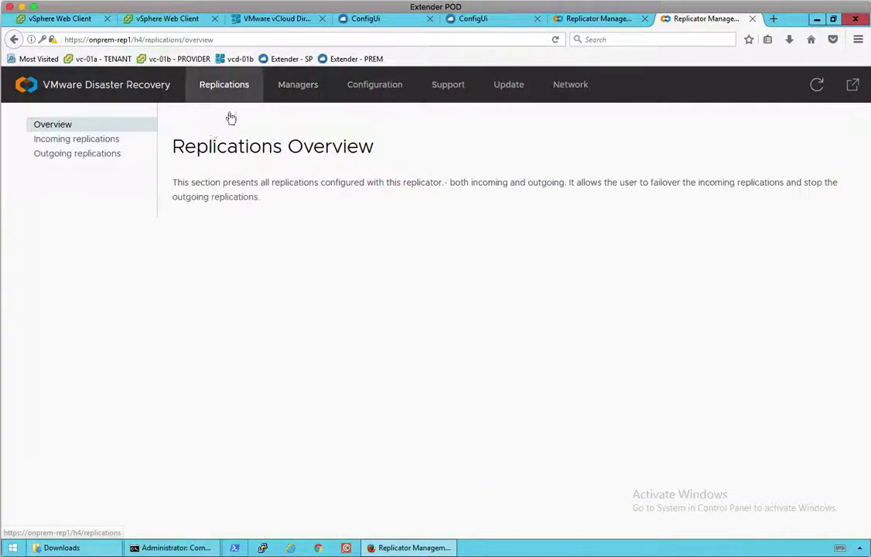
click(99, 154)
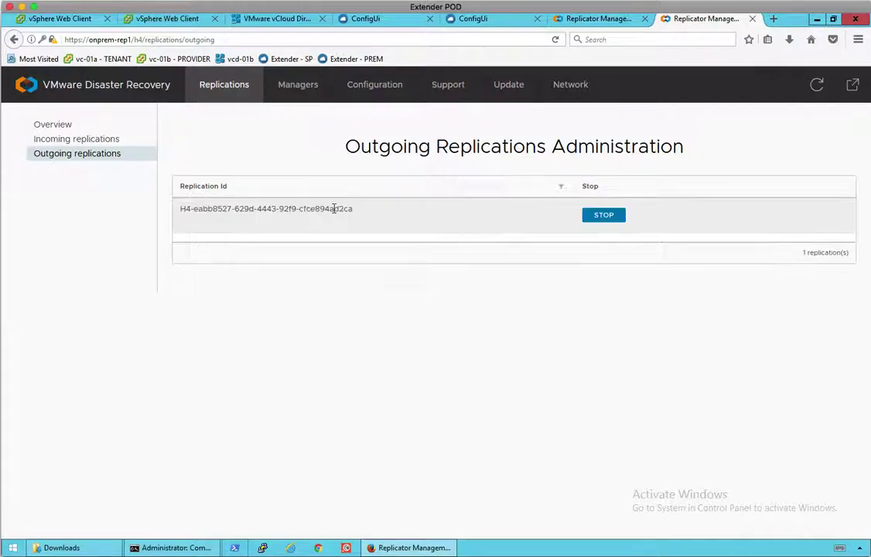
drag(178, 209, 356, 216)
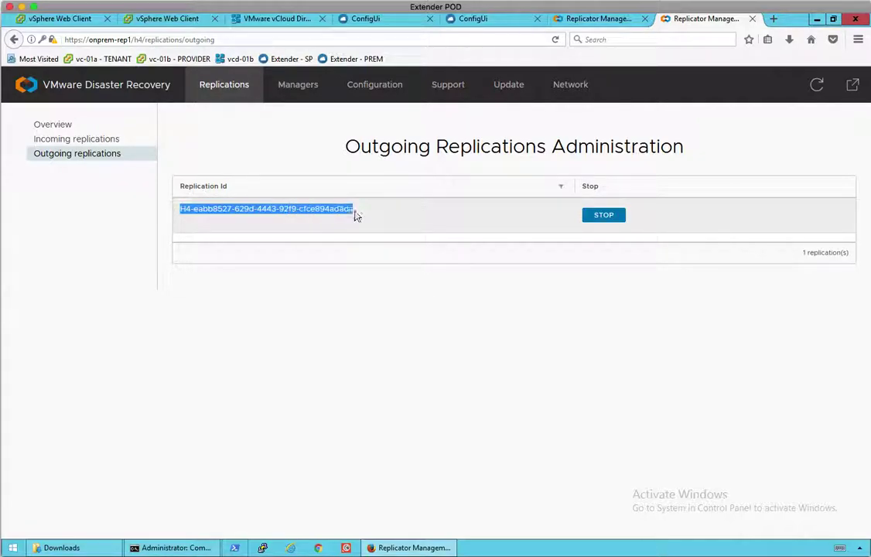
click(75, 21)
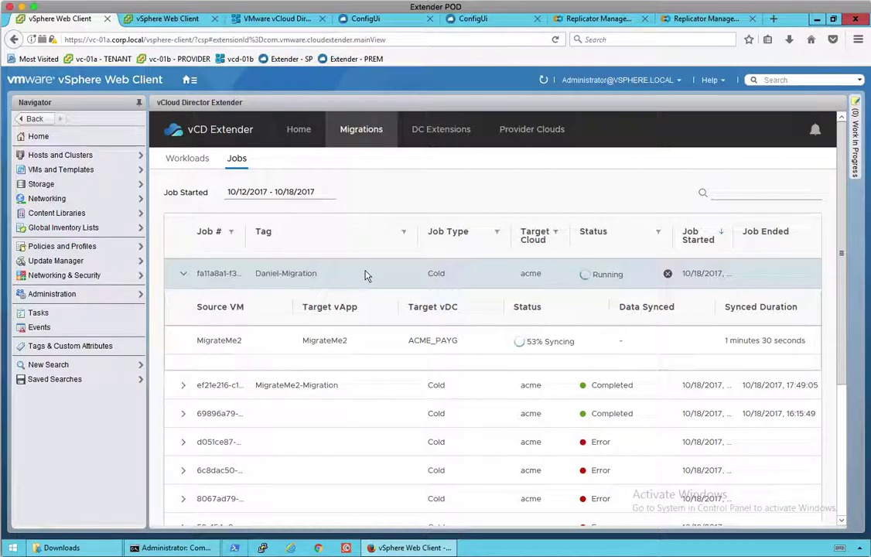
click(278, 19)
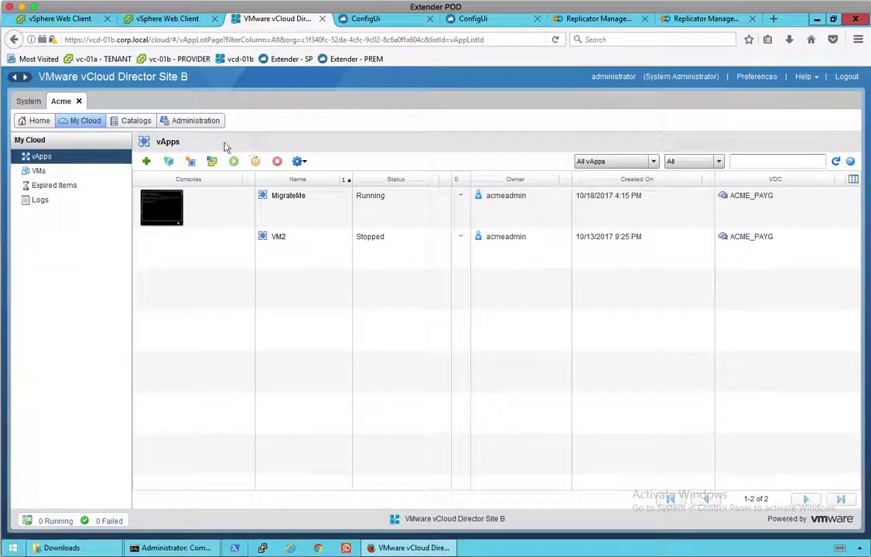
click(835, 161)
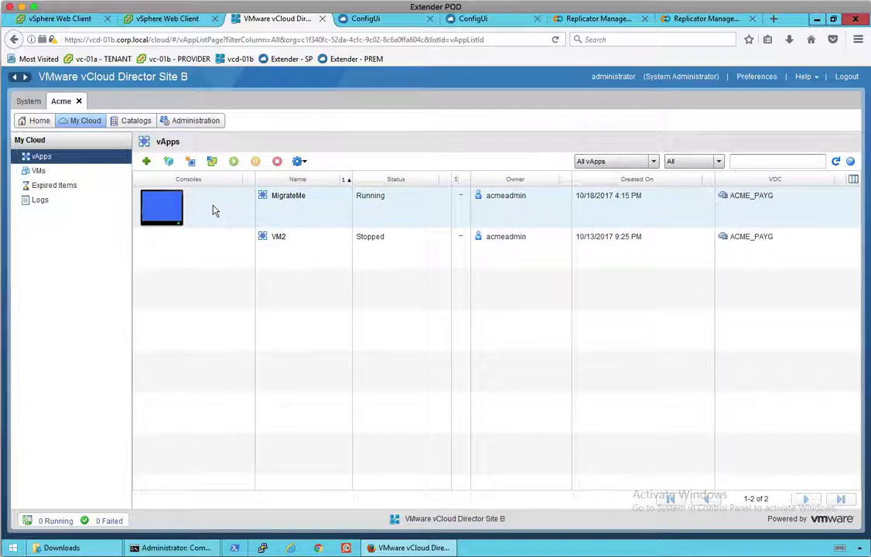
click(249, 208)
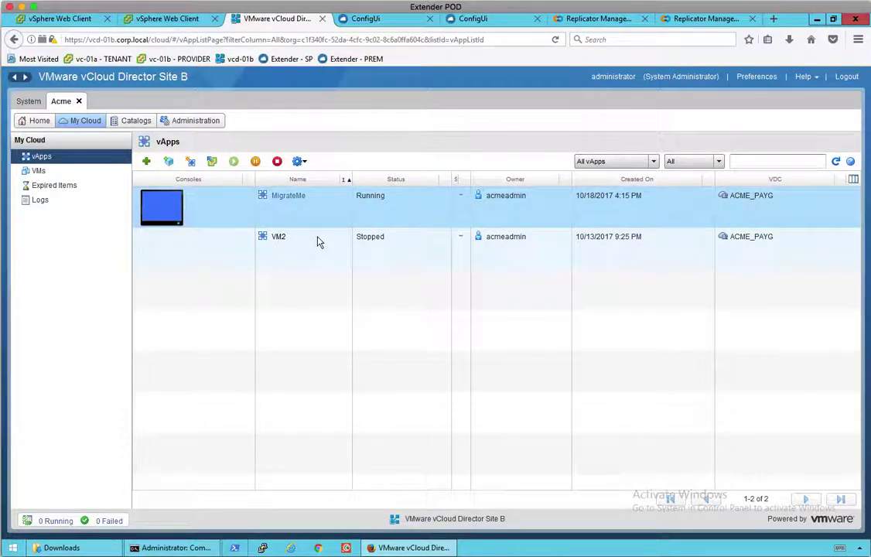
click(77, 20)
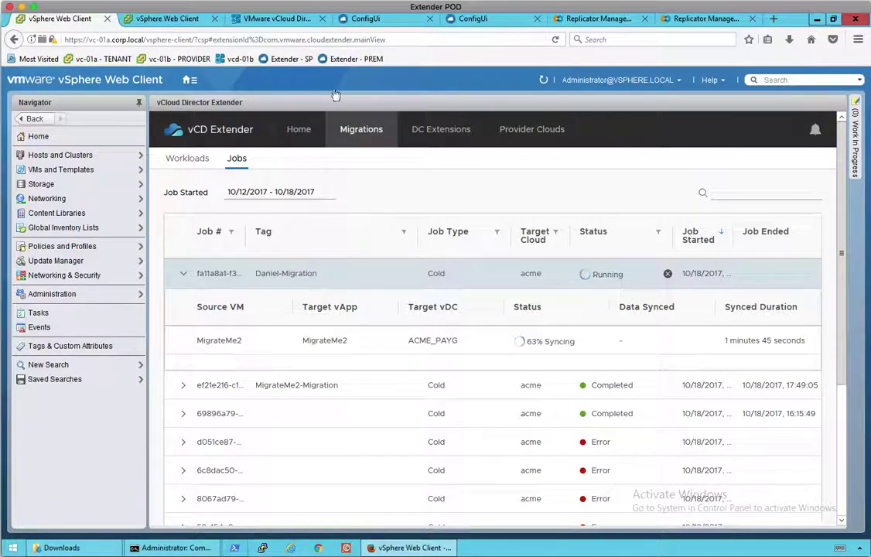
click(167, 18)
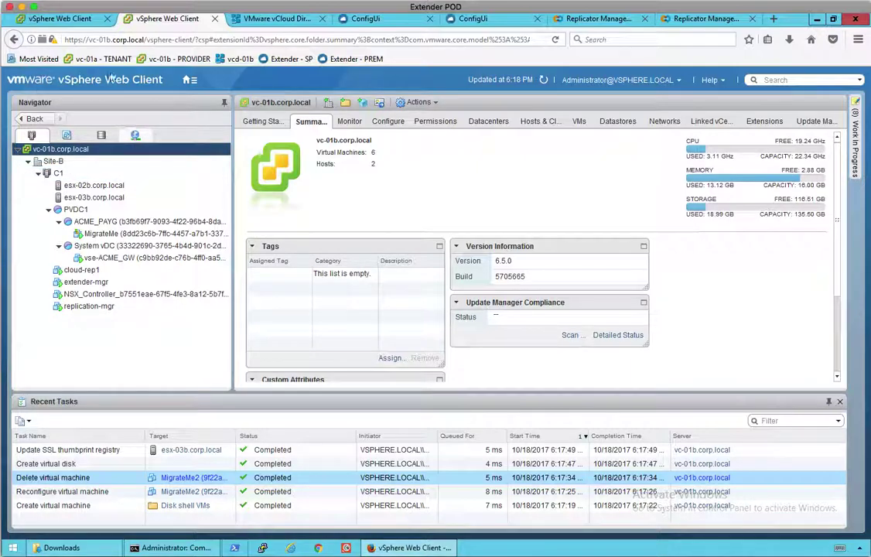
click(77, 19)
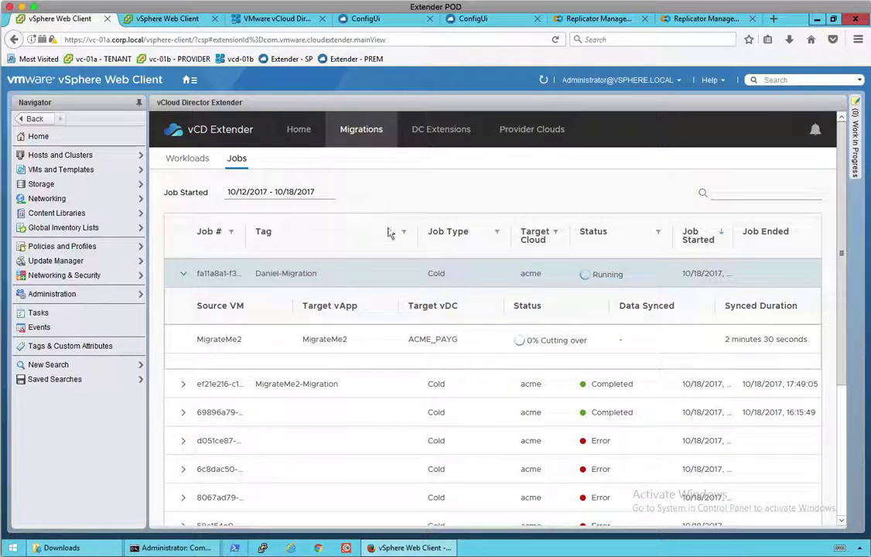
Refresh the vc-01b provider vCenter, then view MigrateMe2 in ACME_PAYG Importing at 1% in vCloud Director.
click(172, 21)
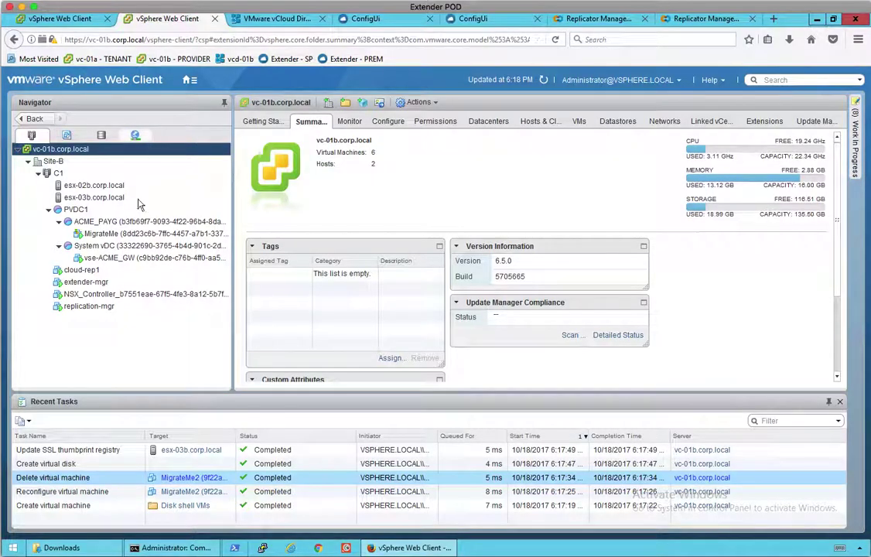
click(543, 79)
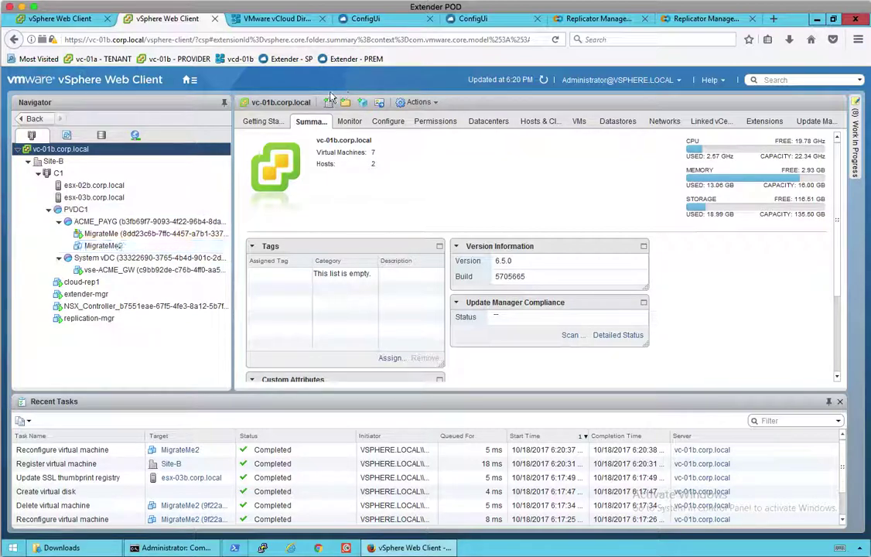
click(286, 19)
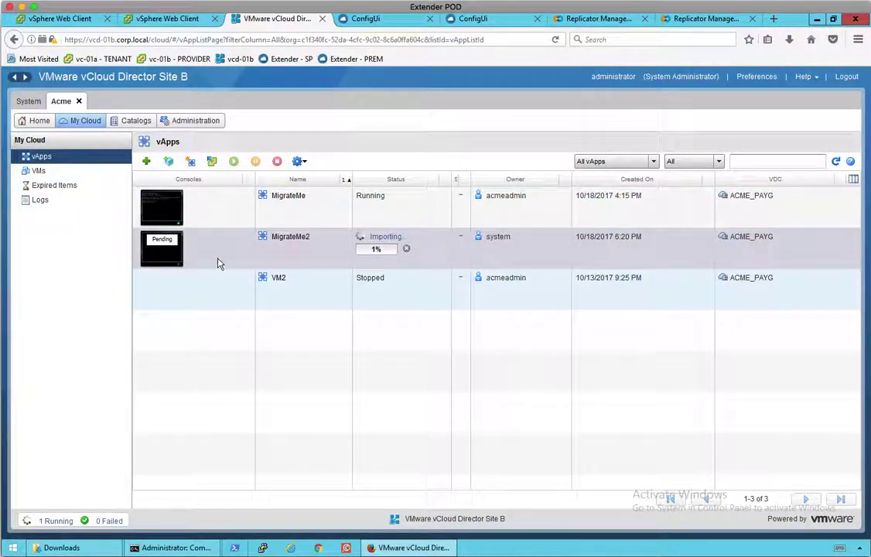
Select the importing MigrateMe2 vApp, then return to the jobs list showing 48% cutting over.
click(384, 240)
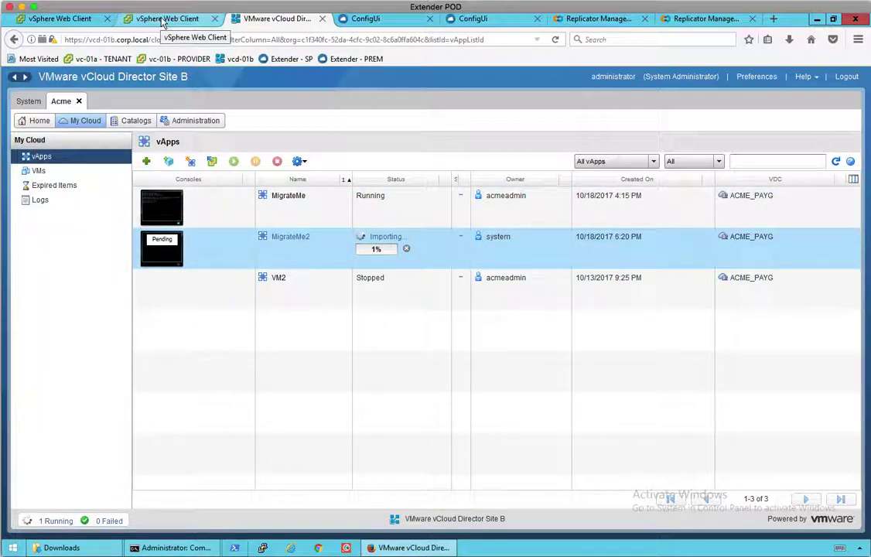
click(81, 21)
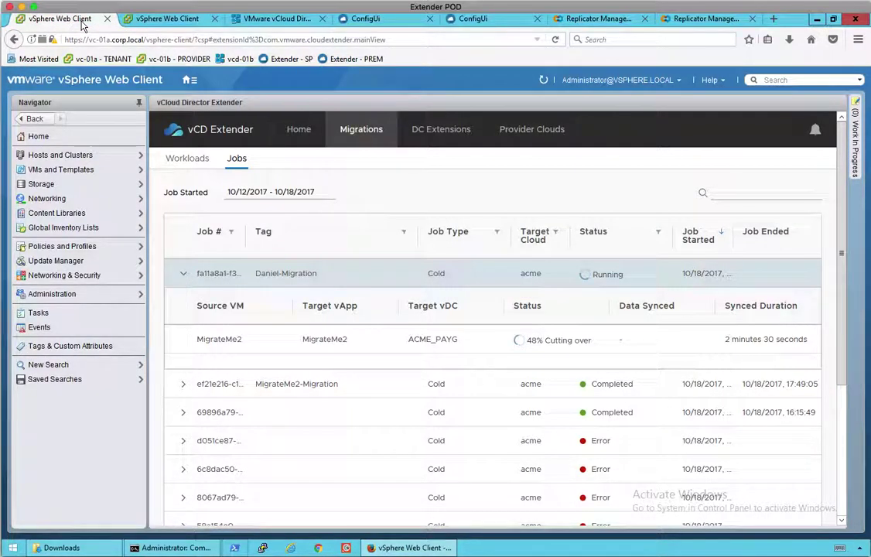
Select the Reconfigure virtual machine task on vc-01b and refresh, then recheck MigrateMe2 Importing at 1% in vCloud Director.
mouse_move(554, 345)
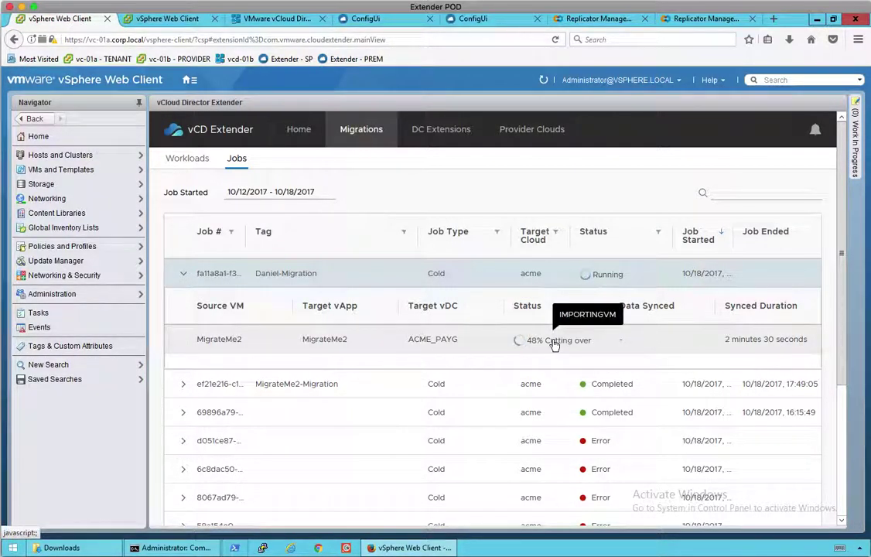
click(255, 20)
click(190, 24)
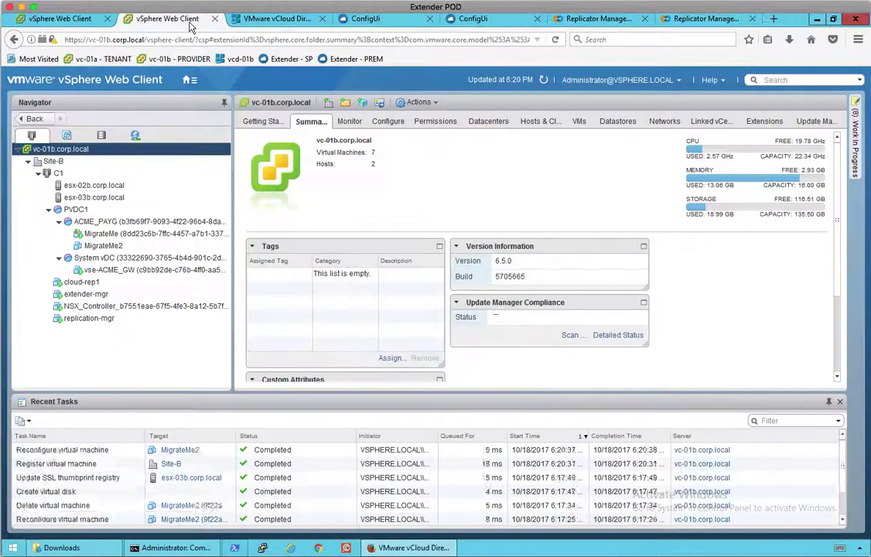
click(85, 467)
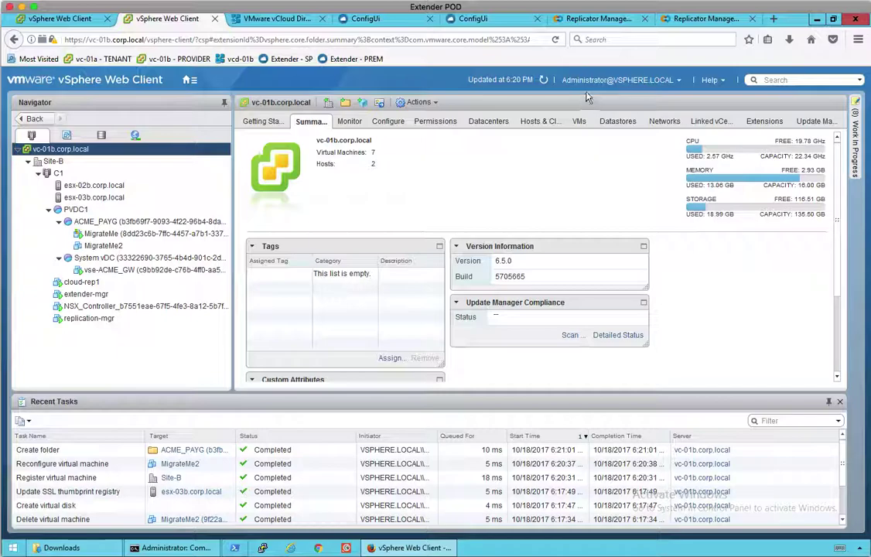
click(544, 81)
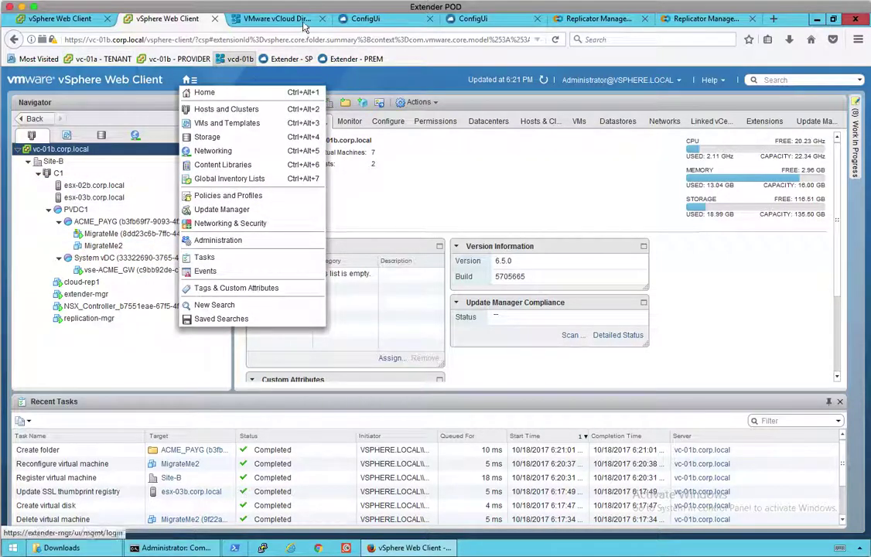
click(277, 18)
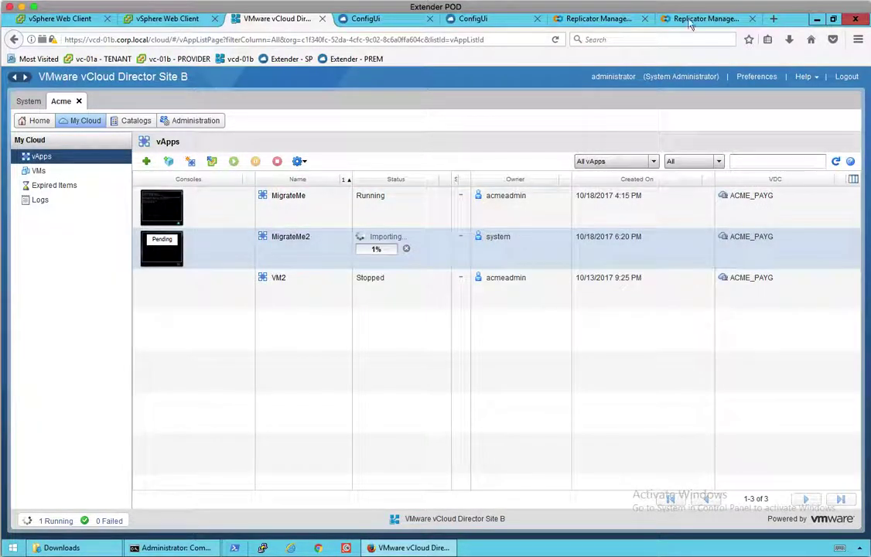
Reload the cloud incoming and on-prem outgoing replications lists, both showing 0, then return to the jobs.
click(598, 21)
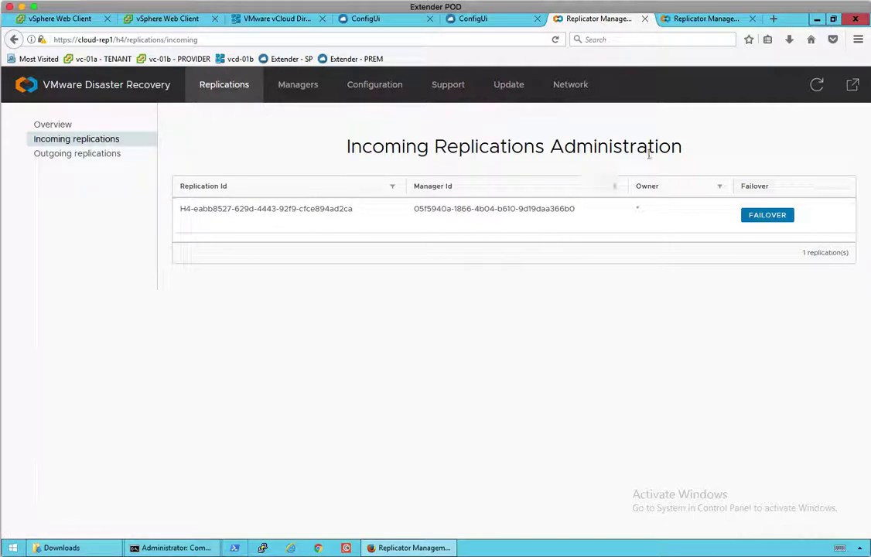
click(815, 85)
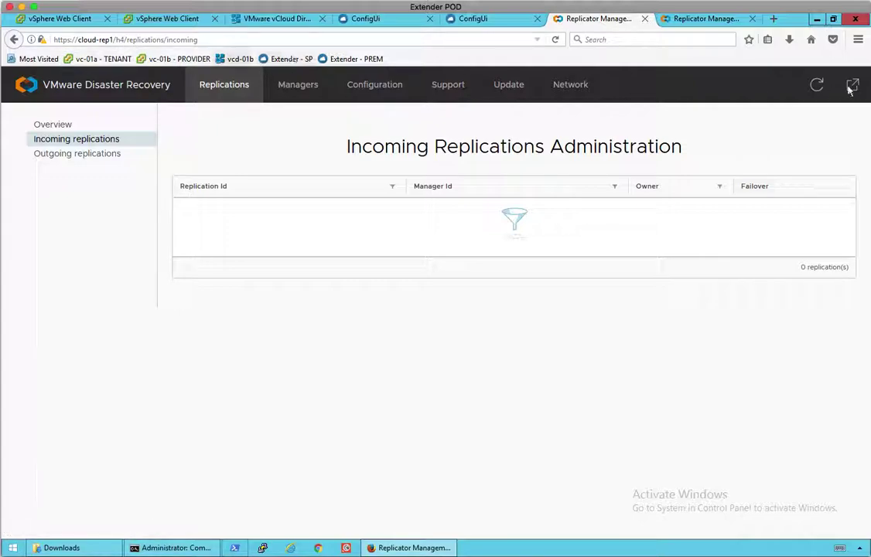
click(719, 21)
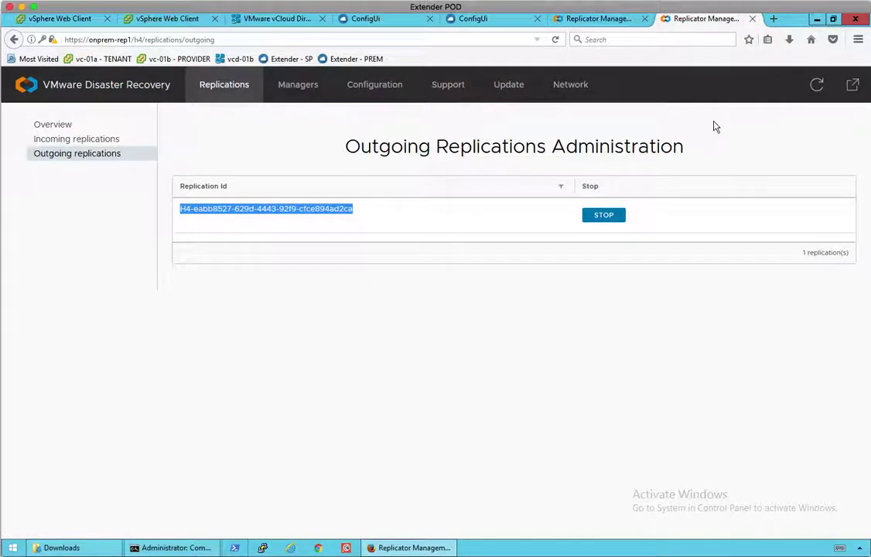
click(815, 85)
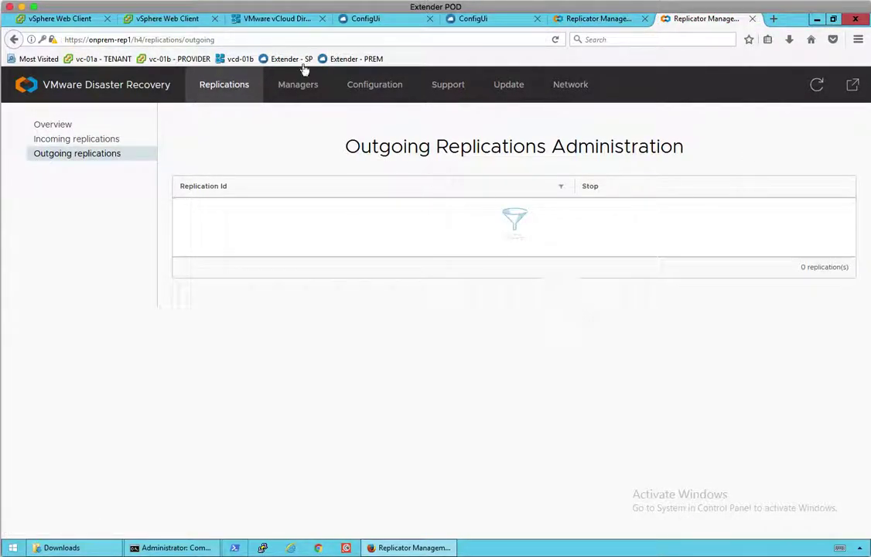
click(84, 23)
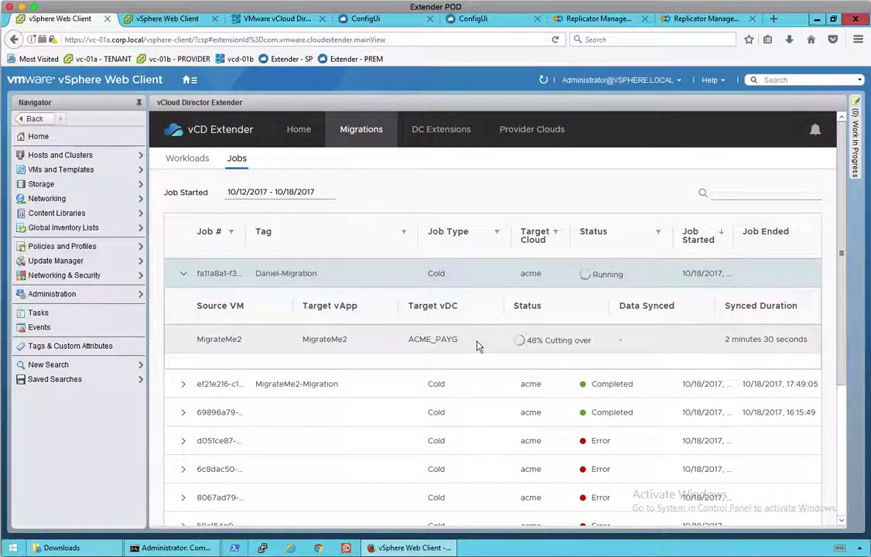
Browse the vc-01b inventory through extender-mgr and System vDC to the migrated MigrateMe2 VM under ACME_PAYG.
click(165, 20)
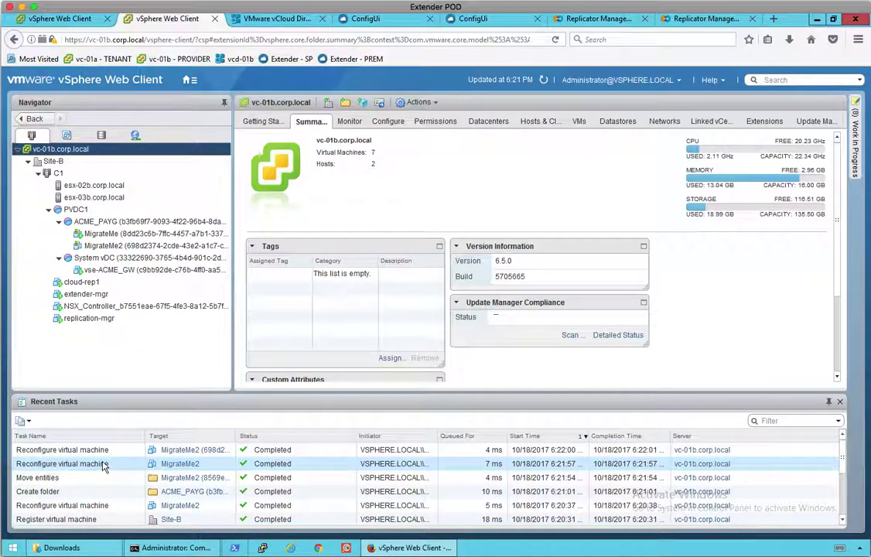
click(85, 294)
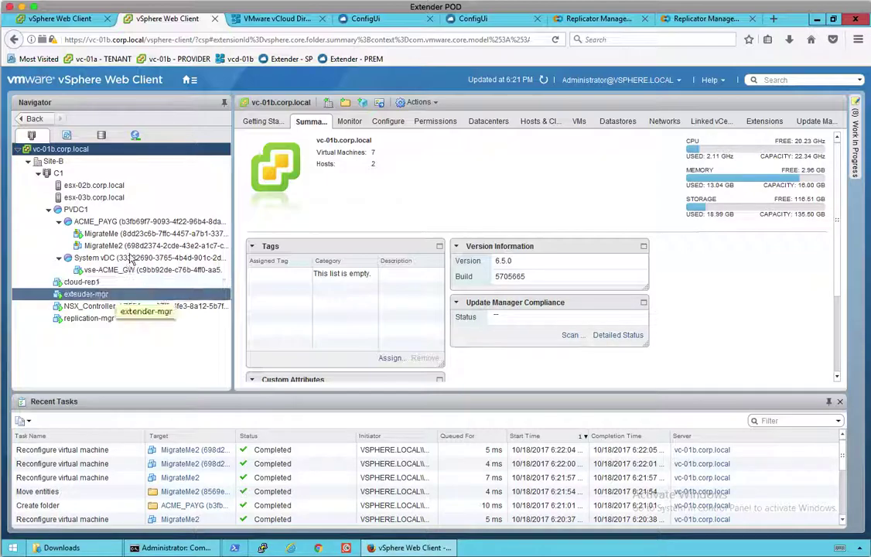
click(136, 258)
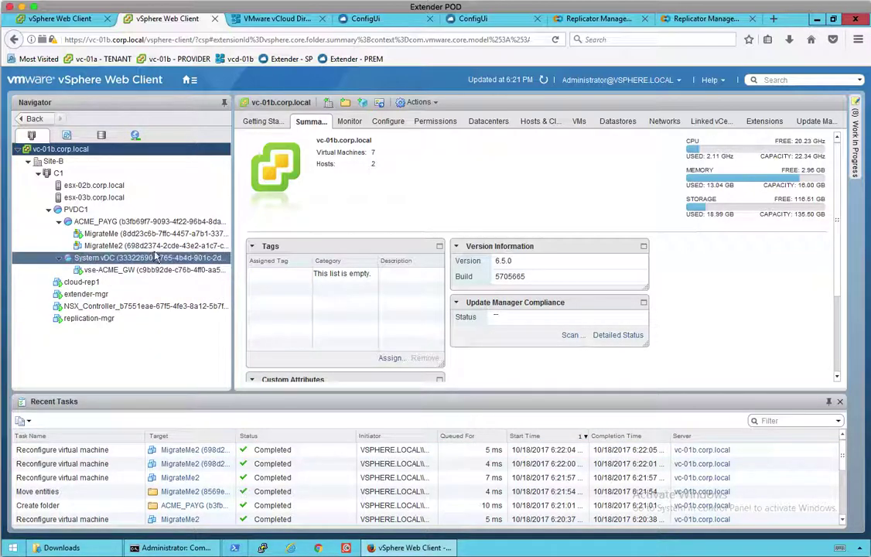
click(156, 247)
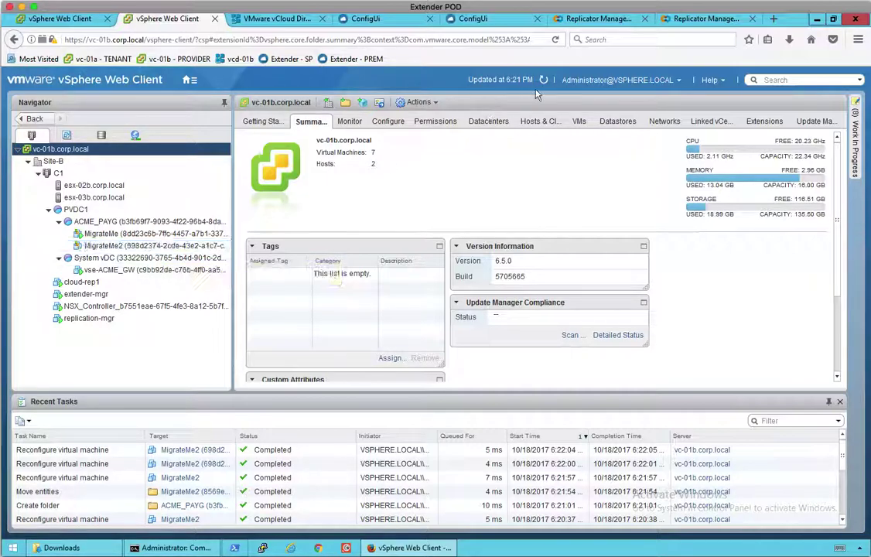
Check the Extender jobs list, refresh vc-01b, then view MigrateMe2 Stopped in the vCloud Director vApps list.
click(82, 21)
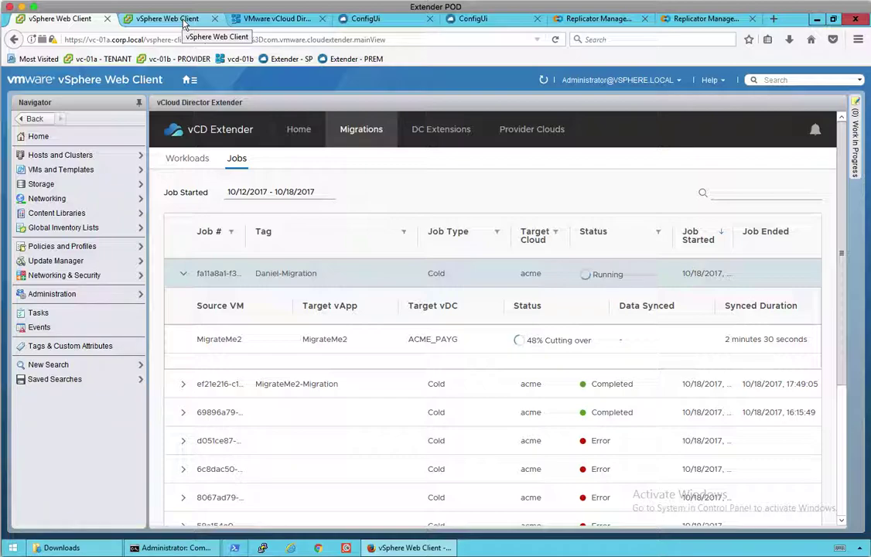
click(184, 21)
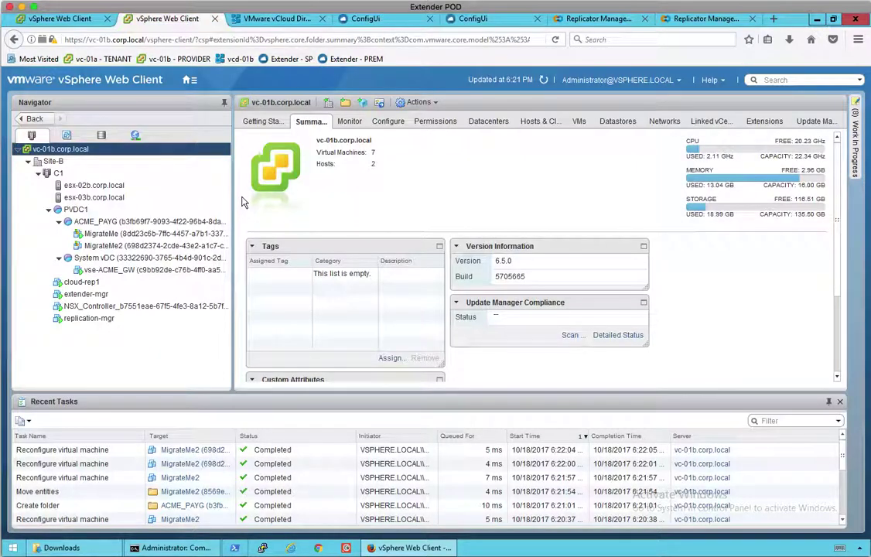
click(544, 80)
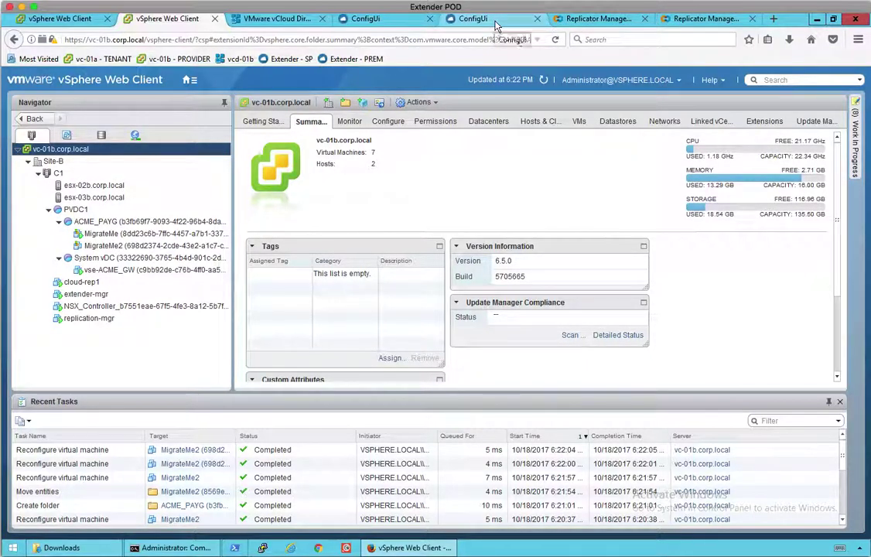
click(278, 18)
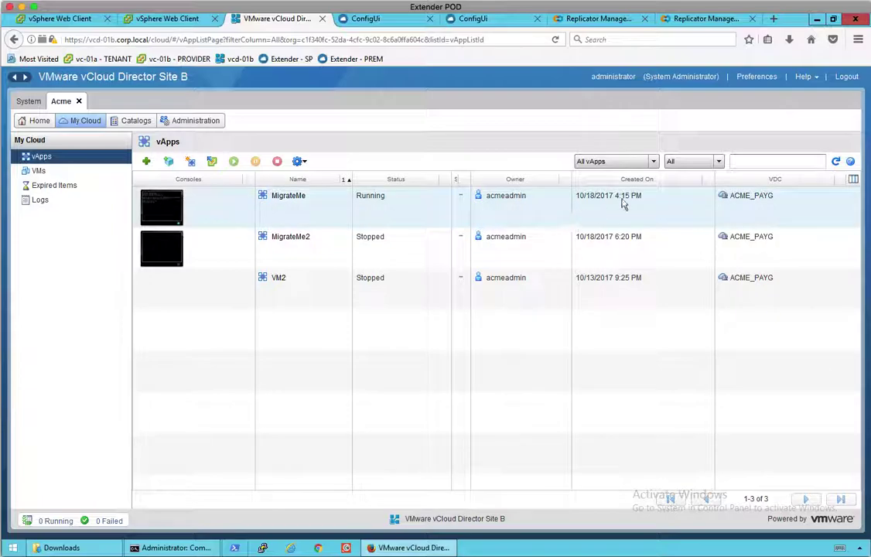
Refresh the vApps list to see MigrateMe2 Busy, then cycle tabs back to the jobs at 48% cutting over.
click(835, 163)
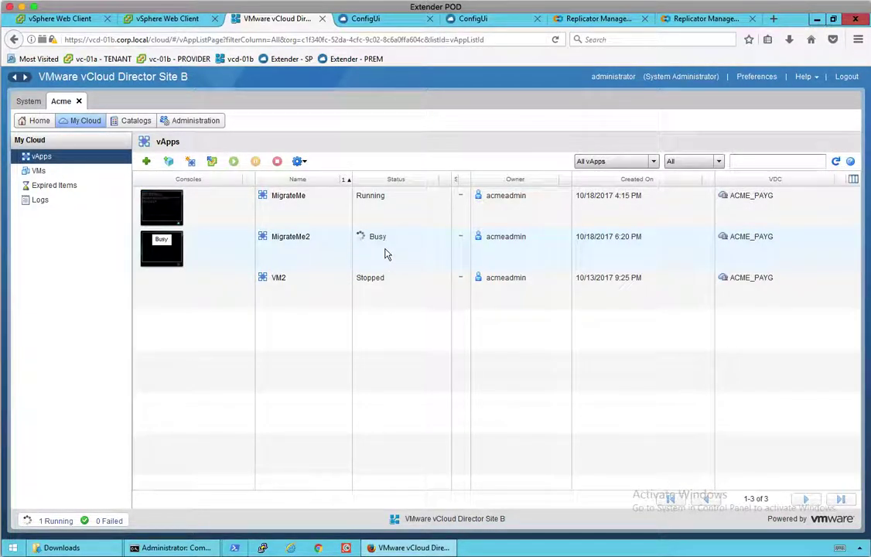
click(186, 24)
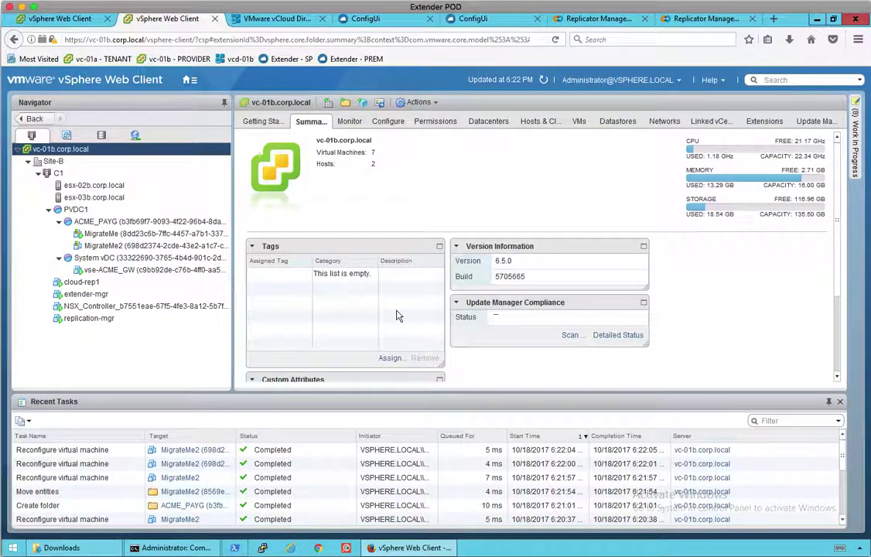
click(81, 22)
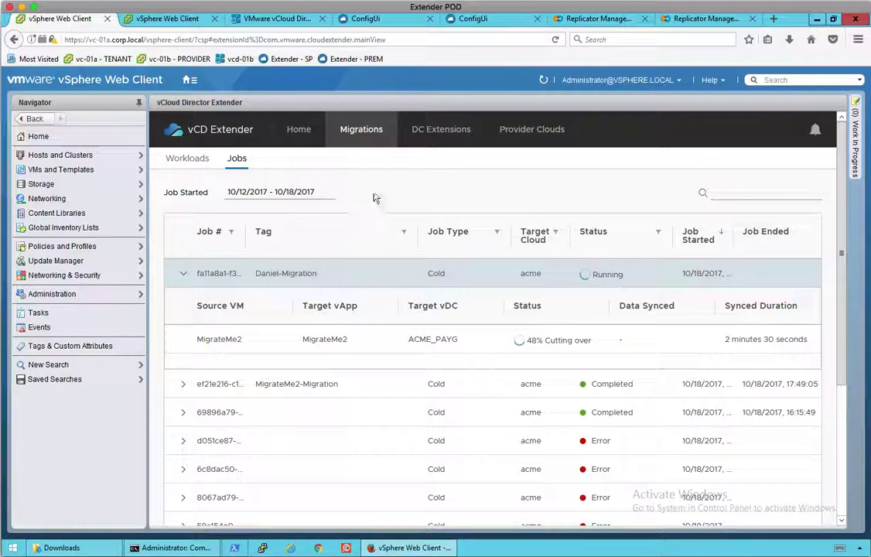
click(189, 20)
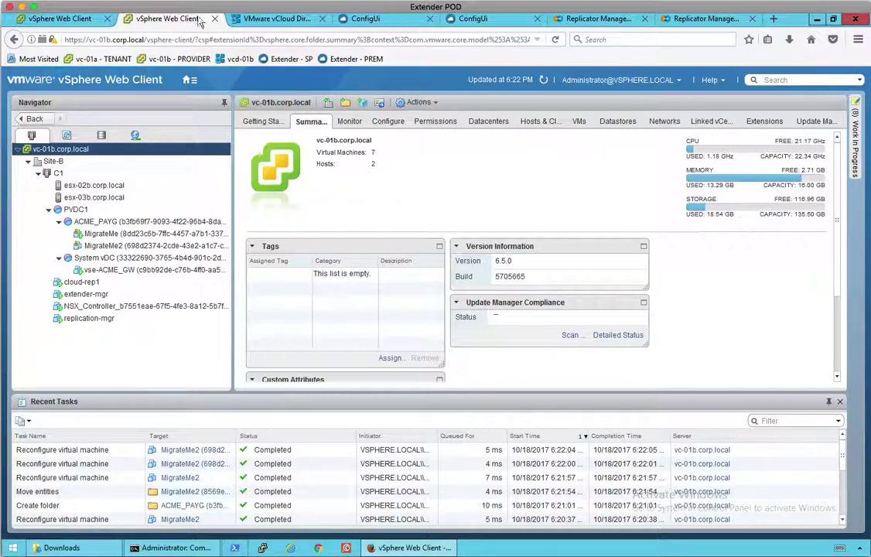
click(253, 20)
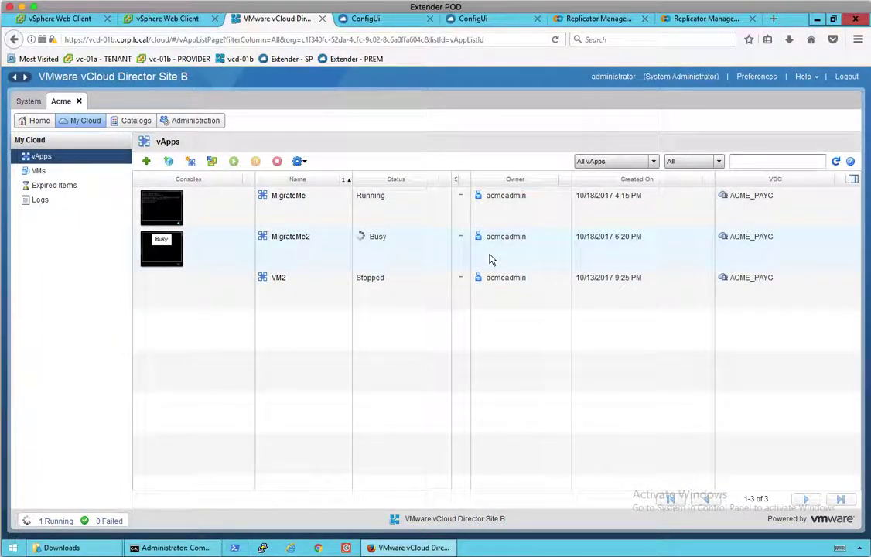
click(151, 25)
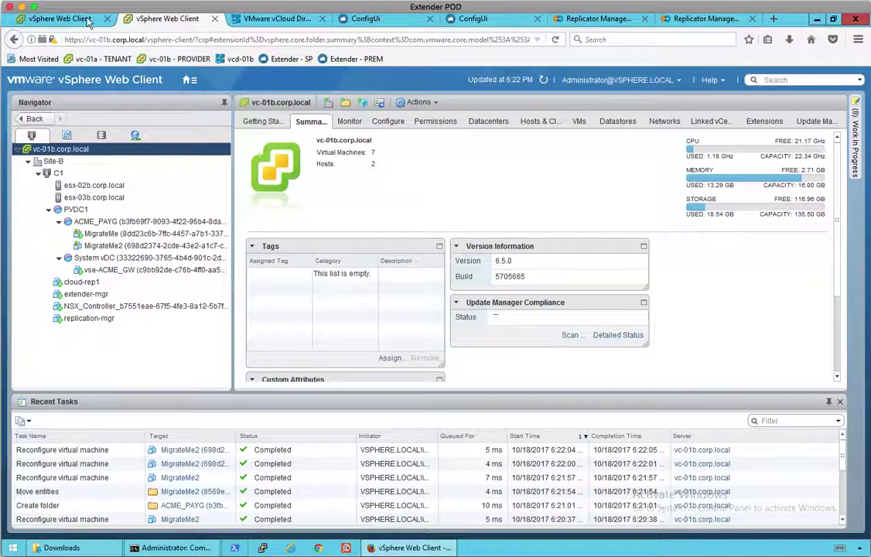
click(75, 21)
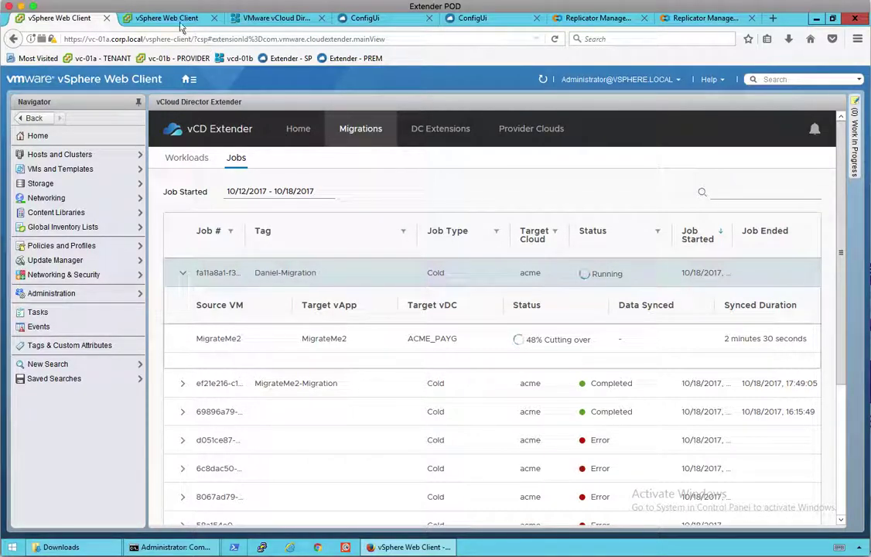
Refresh vc-01b to see MigrateMe2's Power On task complete, then check its migration job shows Completed.
click(176, 18)
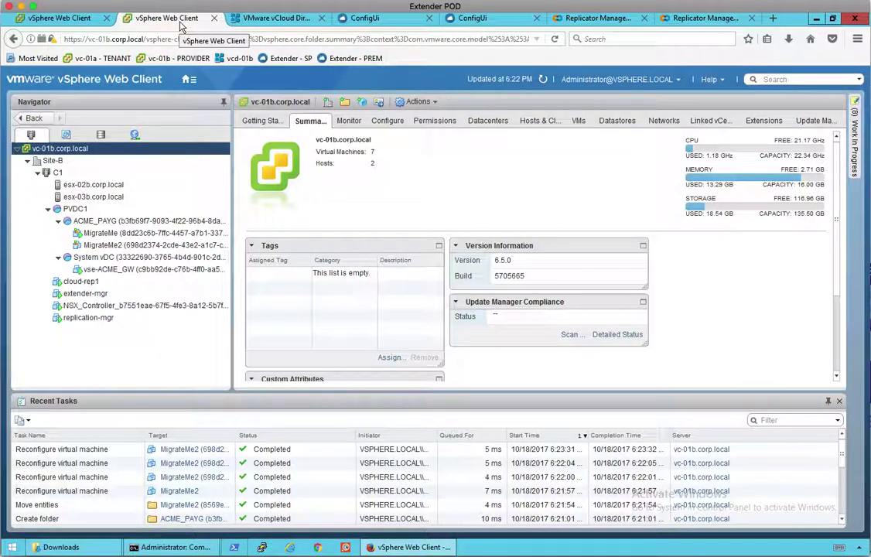
click(541, 80)
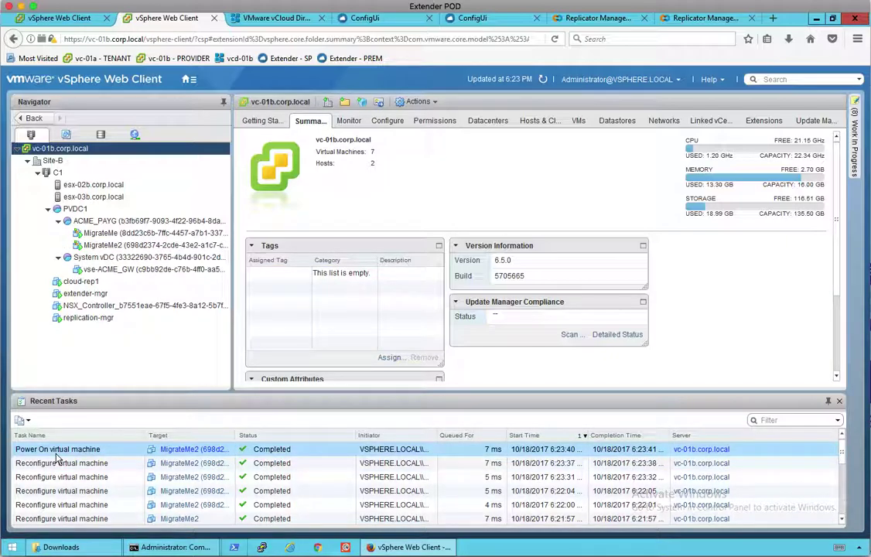
click(61, 20)
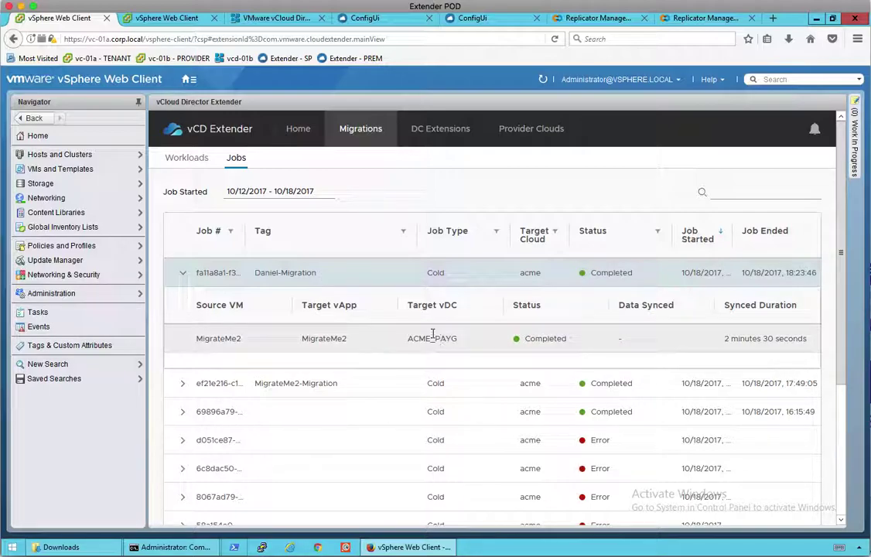
click(276, 18)
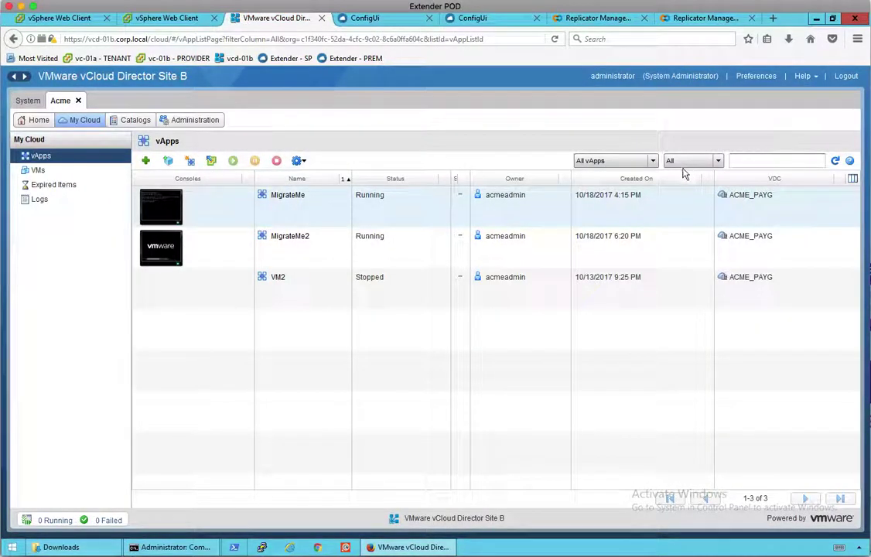
click(834, 161)
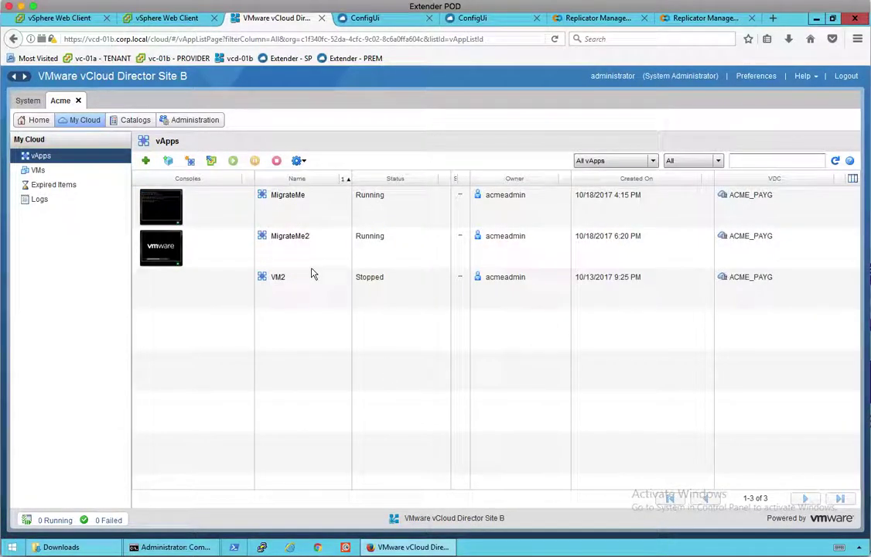
click(317, 265)
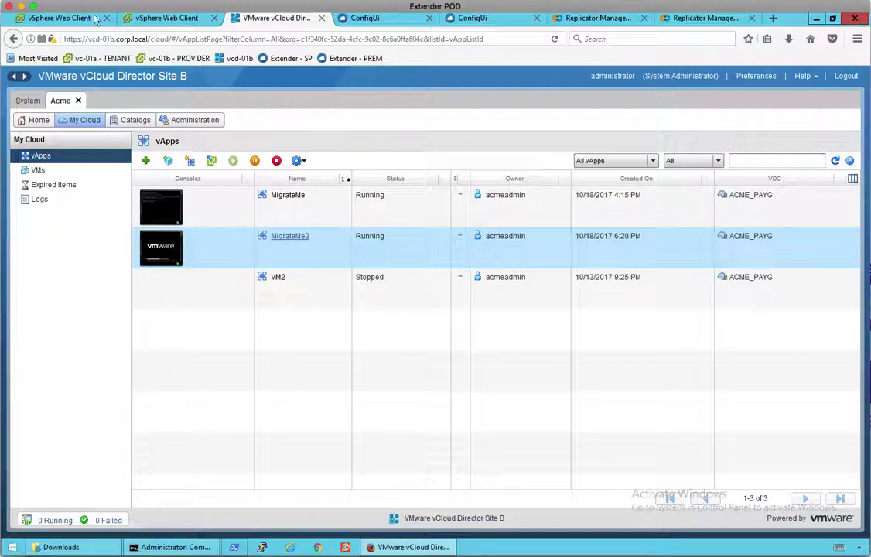
click(68, 18)
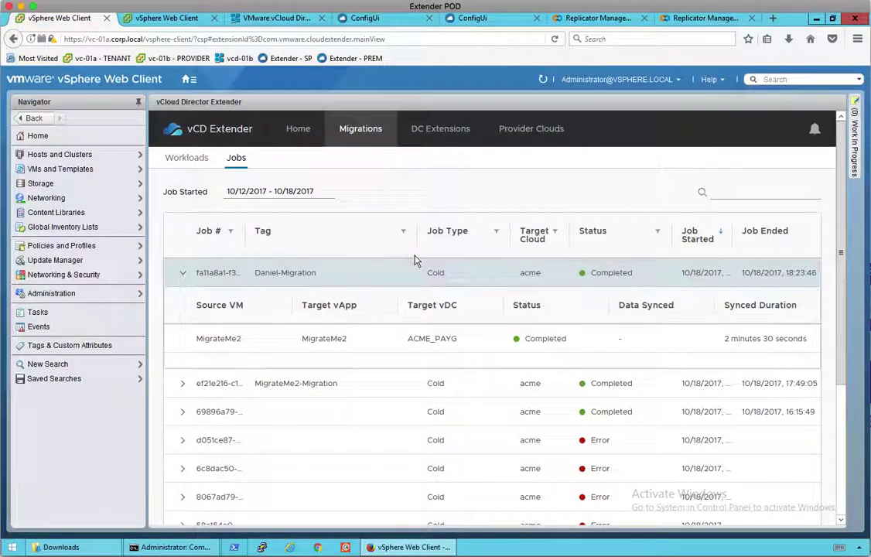